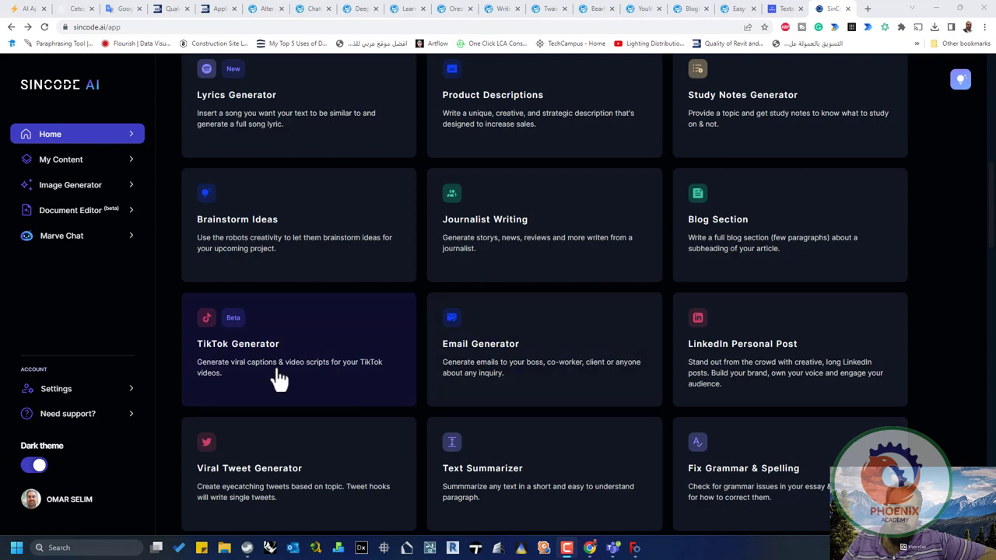
- Generate 2 English topic ideas about "smart home" with the TikTok Generator
left_click(333, 378)
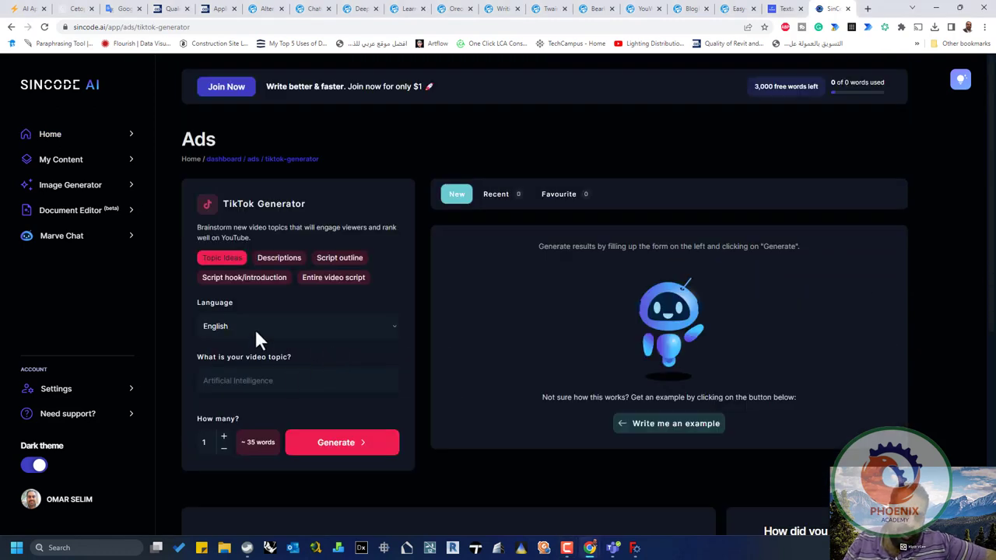
left_click(265, 386)
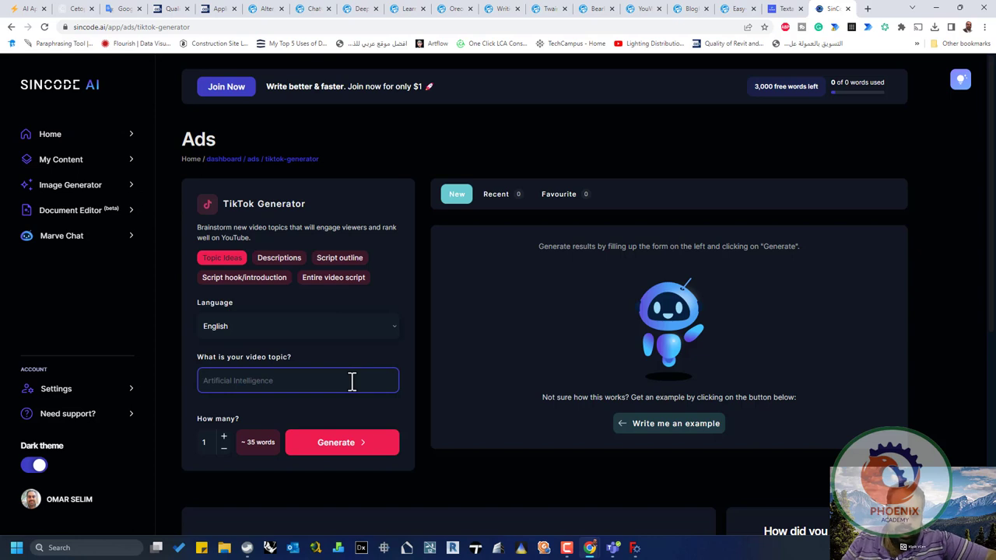
type("s")
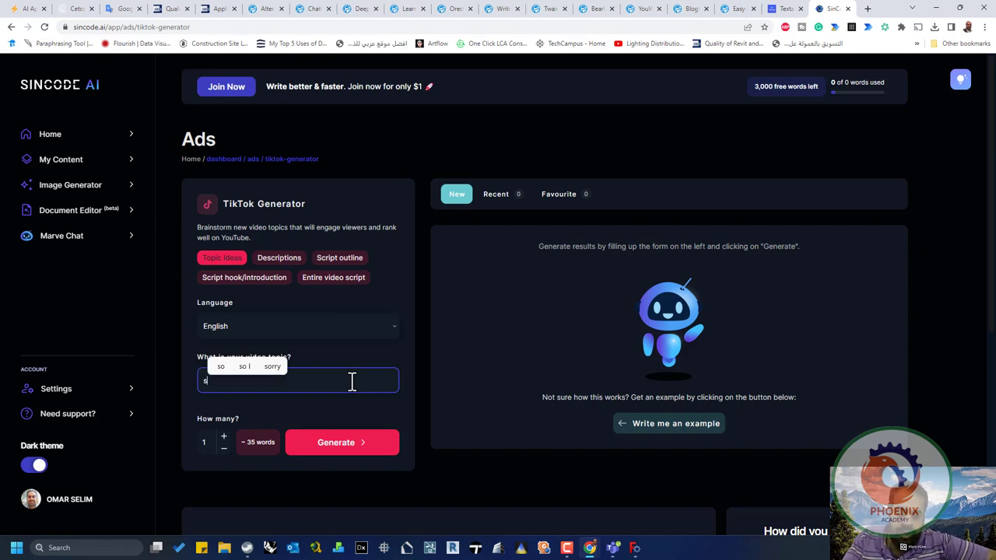
type("mart home")
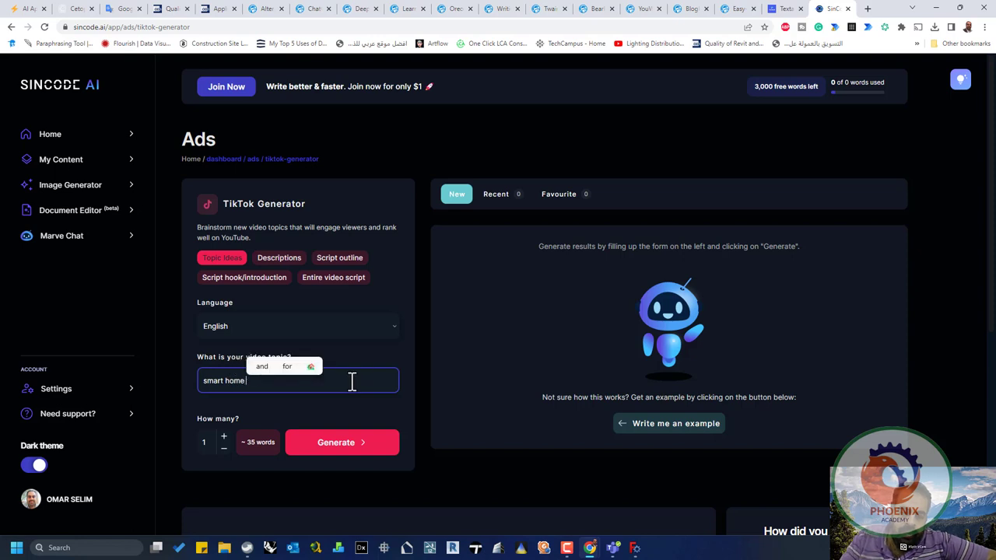
left_click(223, 441)
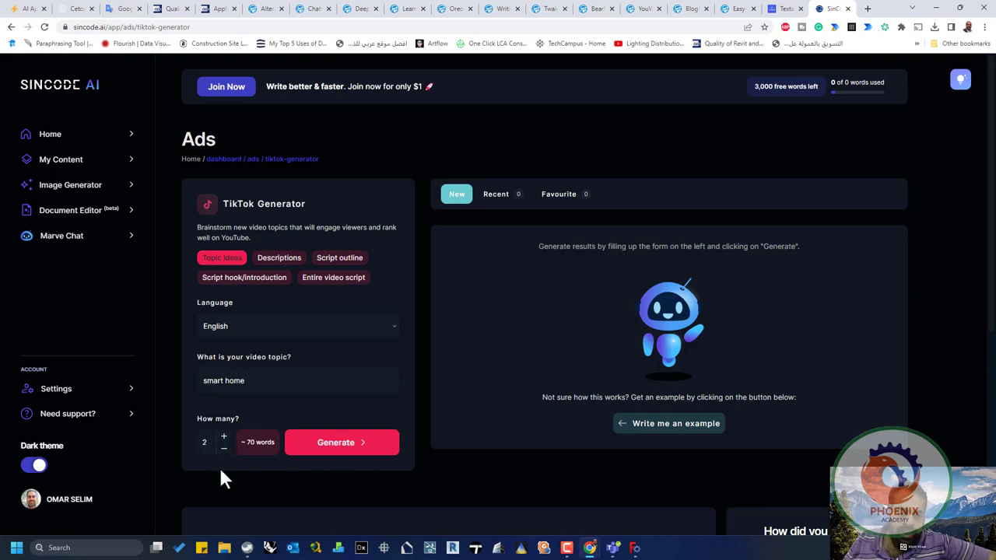
left_click(224, 438)
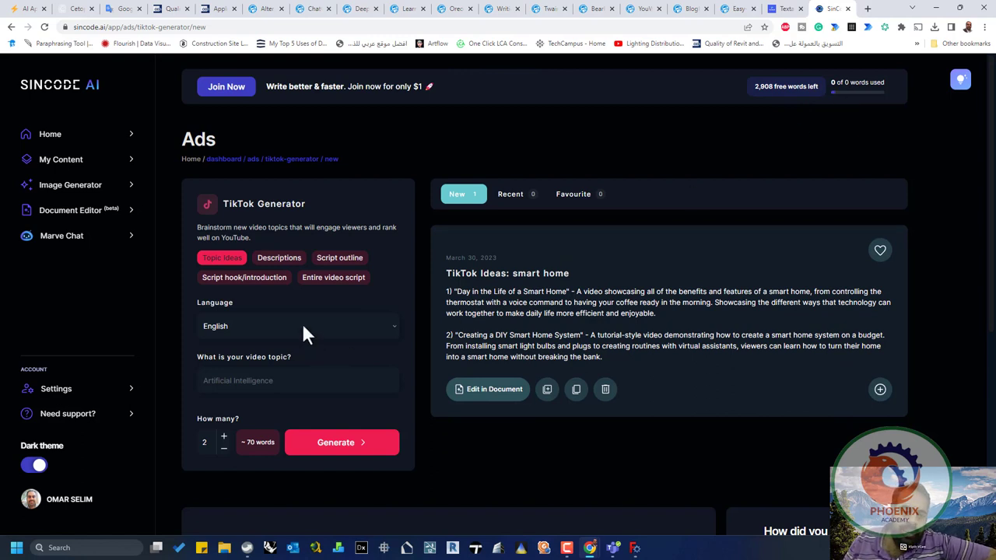
- Generate an entire TikTok video script in English with a professional tone, leaving the topic empty, and look through the script
left_click(280, 261)
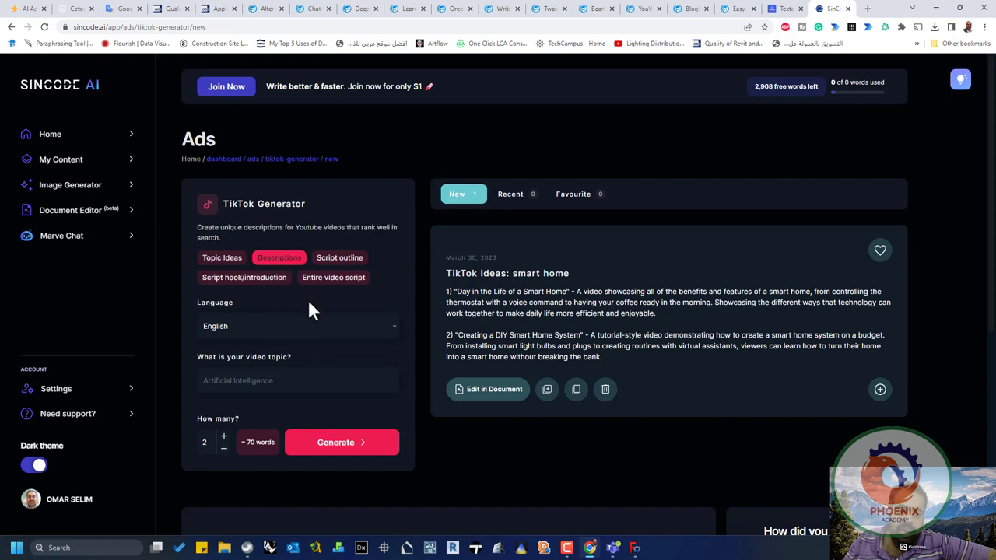
left_click(335, 280)
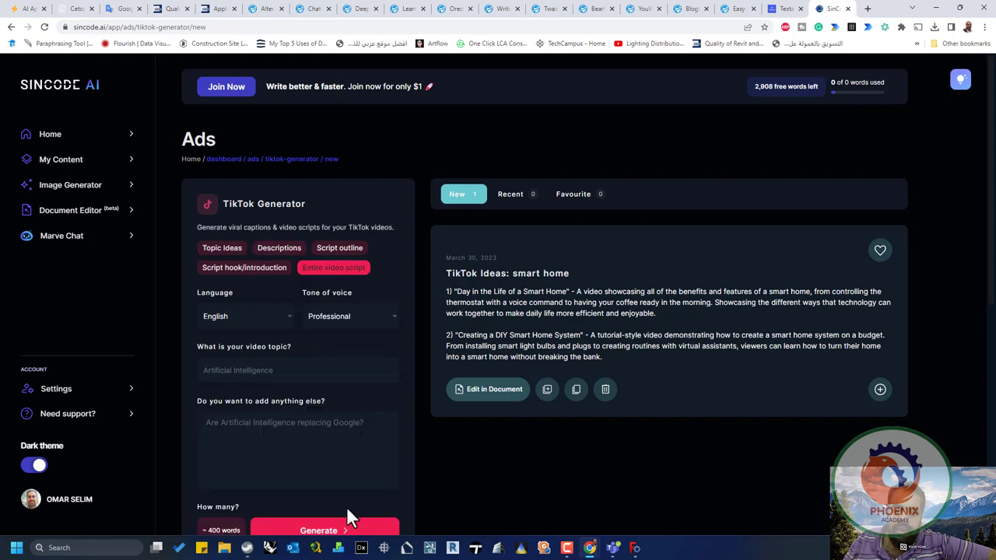
left_click(348, 533)
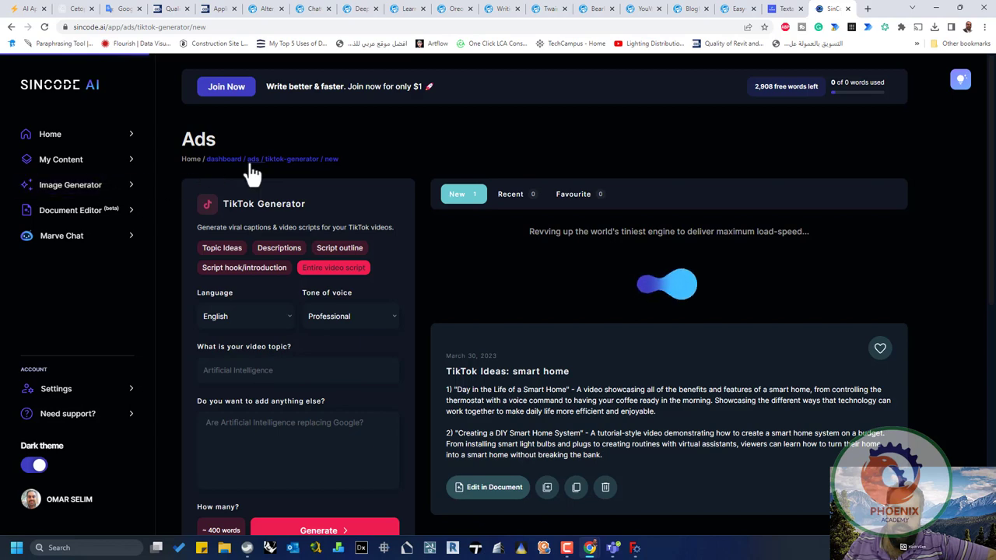
scroll(648, 283, "down", 3)
scroll(647, 281, "up", 3)
scroll(649, 283, "down", 3)
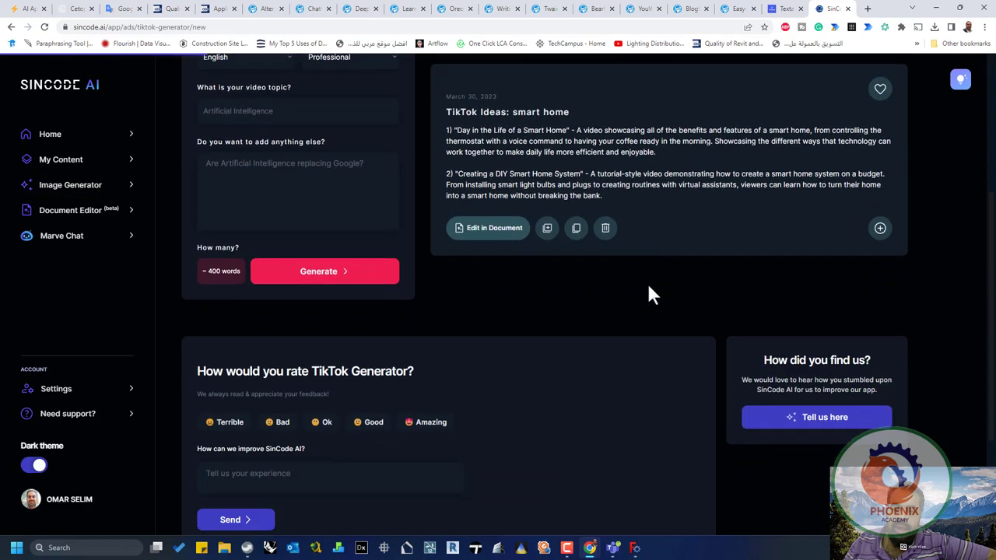
scroll(649, 286, "up", 3)
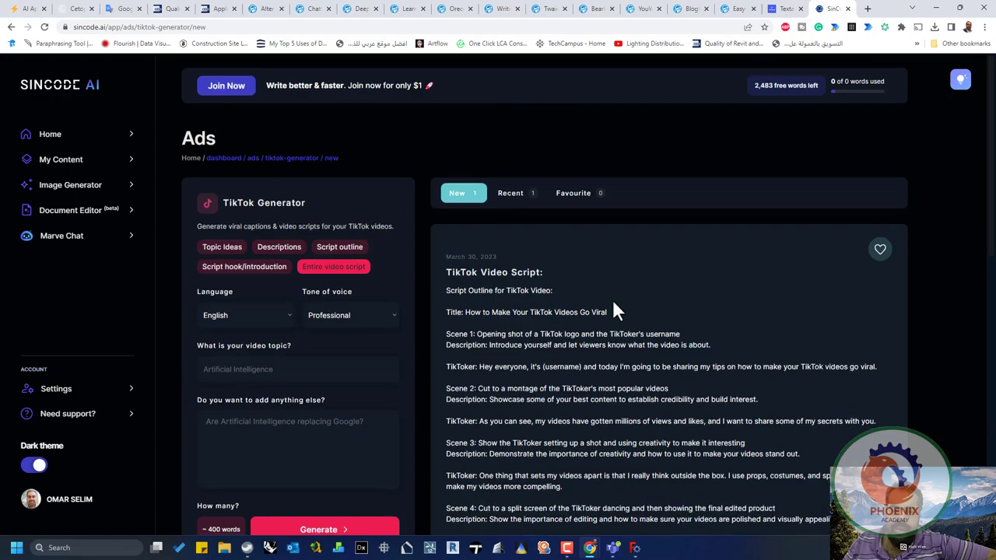
scroll(612, 299, "down", 5)
scroll(613, 300, "up", 5)
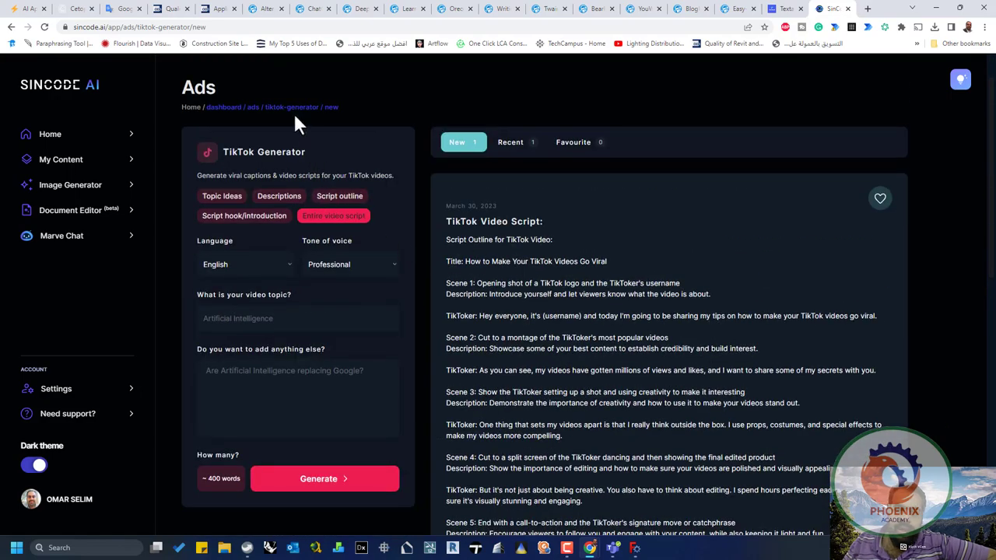
scroll(291, 132, "up", 1)
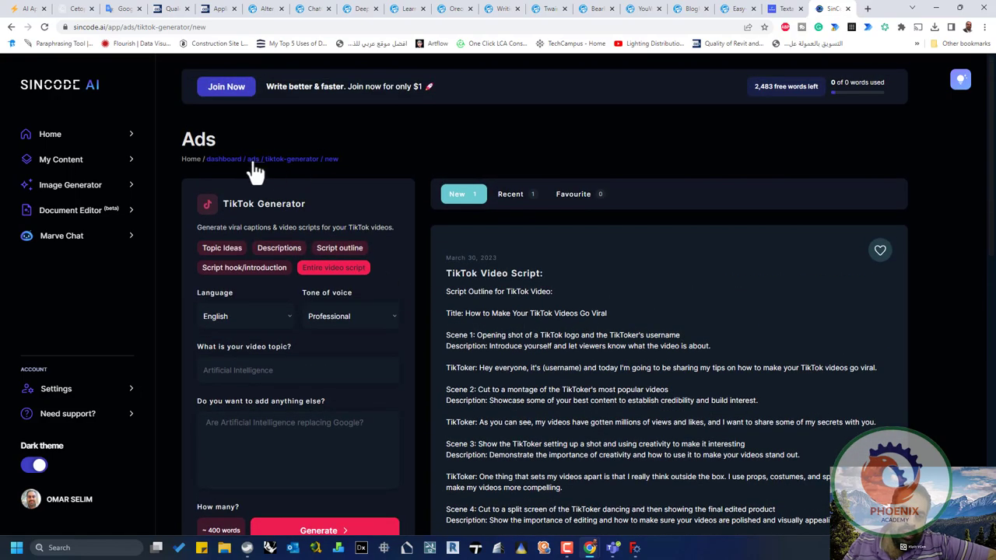
- Return to the tools dashboard and browse the Social Media & Ads, Website Copy & SEO and Copywriting categories
left_click(230, 161)
left_click(228, 160)
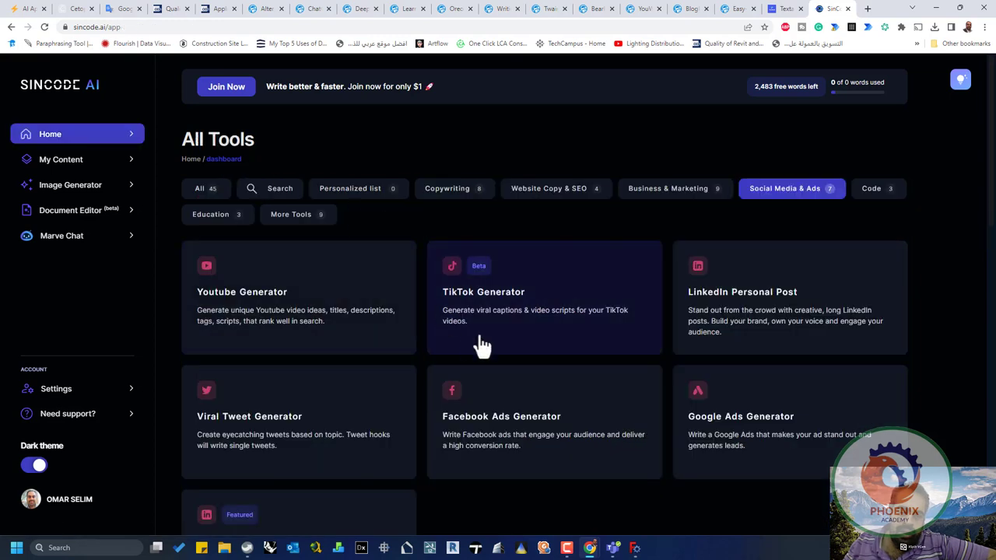
scroll(587, 346, "down", 3)
scroll(498, 311, "down", 3)
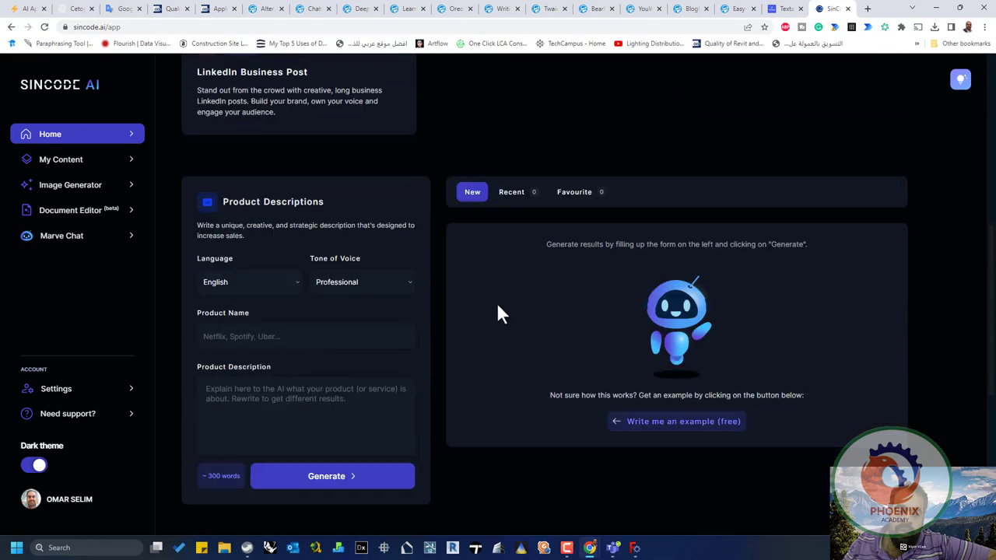
scroll(331, 303, "down", 4)
scroll(578, 351, "up", 10)
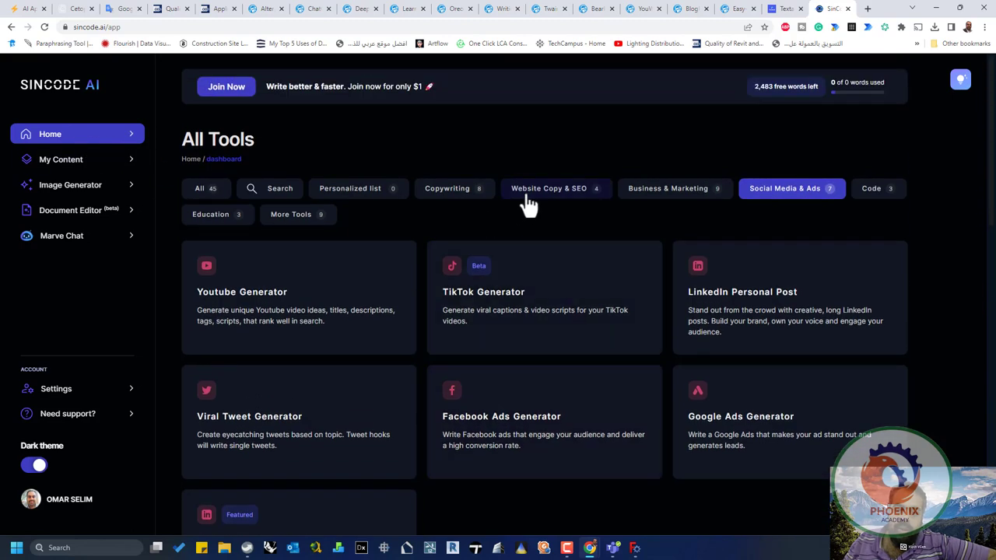
left_click(527, 197)
left_click(447, 194)
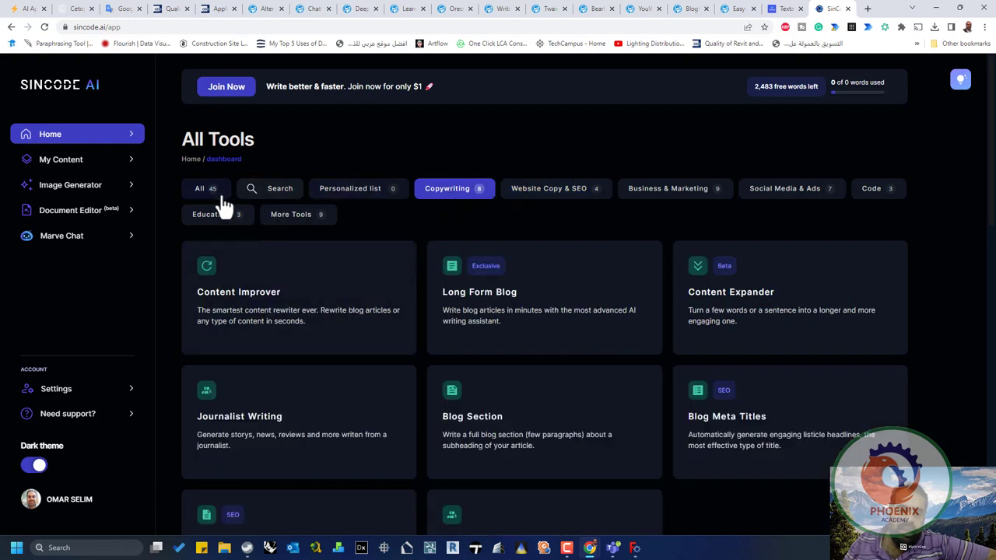
- Open the Essay Writer from the Education tools and enter "egypt" as the essay headline
left_click(211, 216)
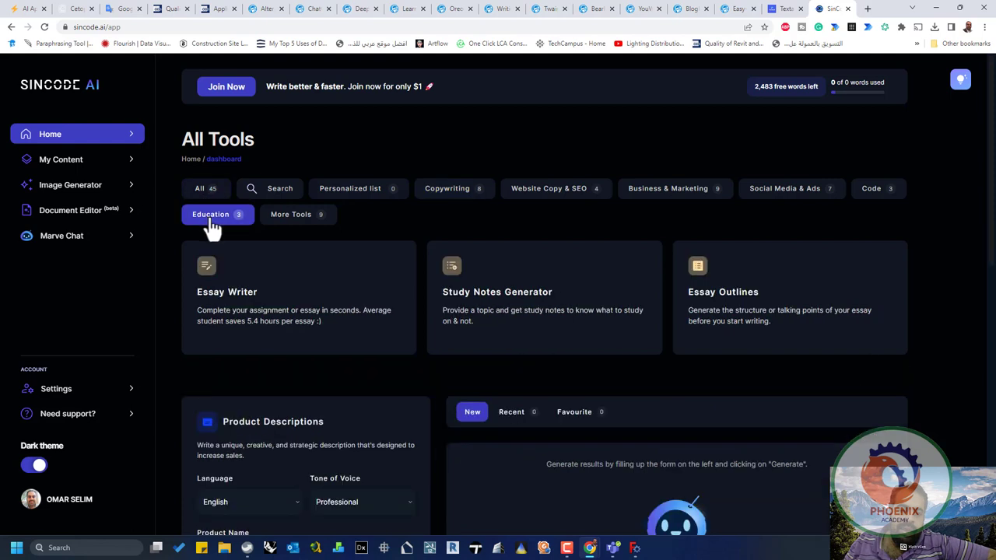
left_click(333, 325)
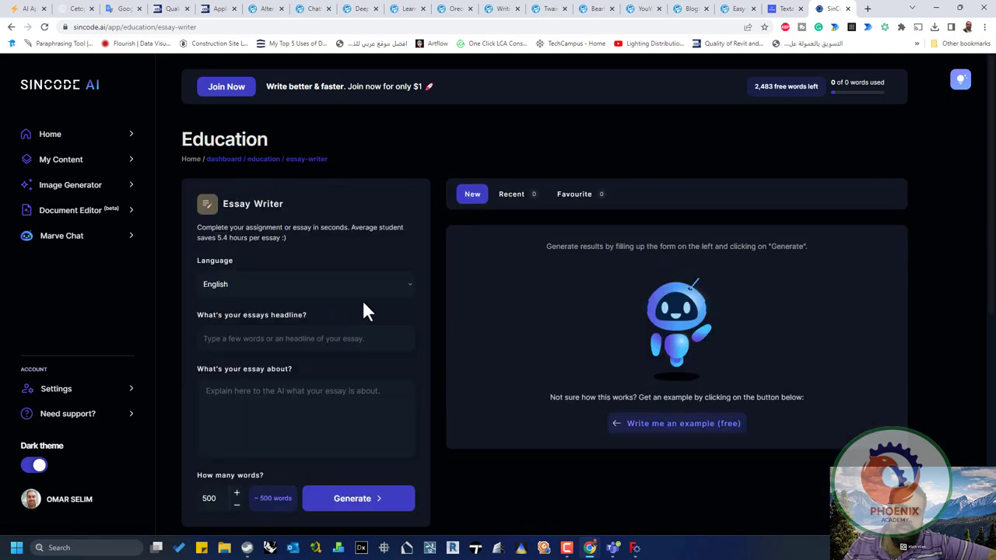
left_click(324, 342)
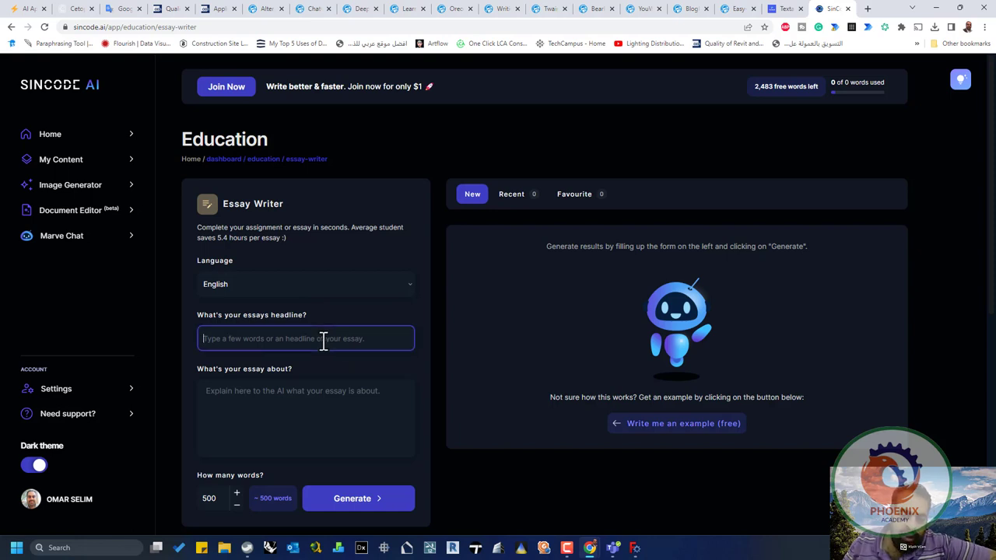
type("egypt")
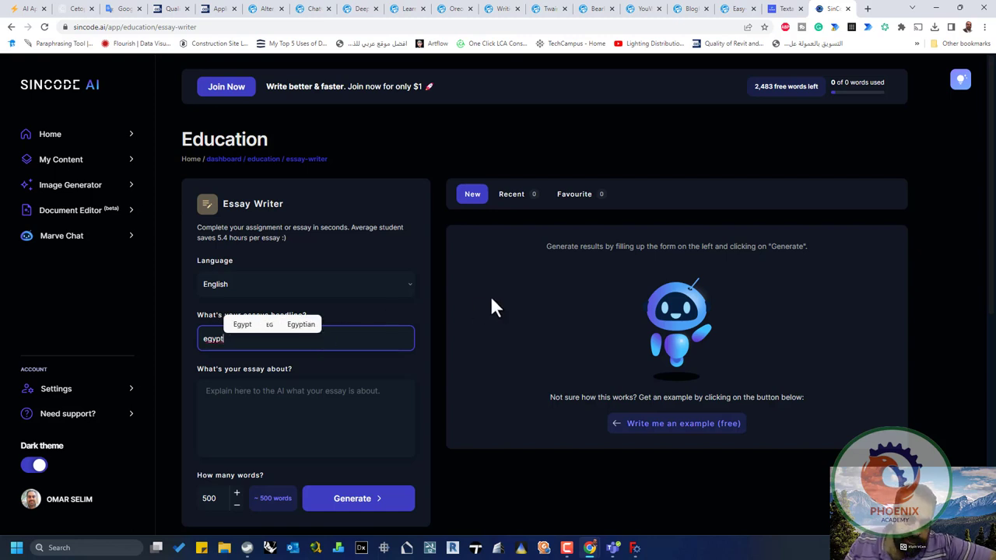
- Describe the essay as "travel into egypt", generate it and look through the text
left_click(339, 398)
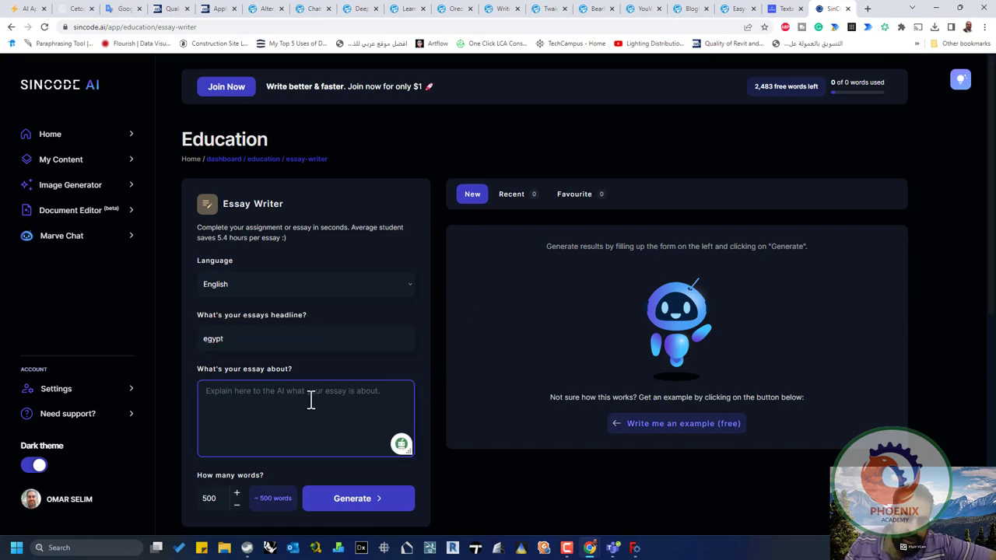
type("travel ")
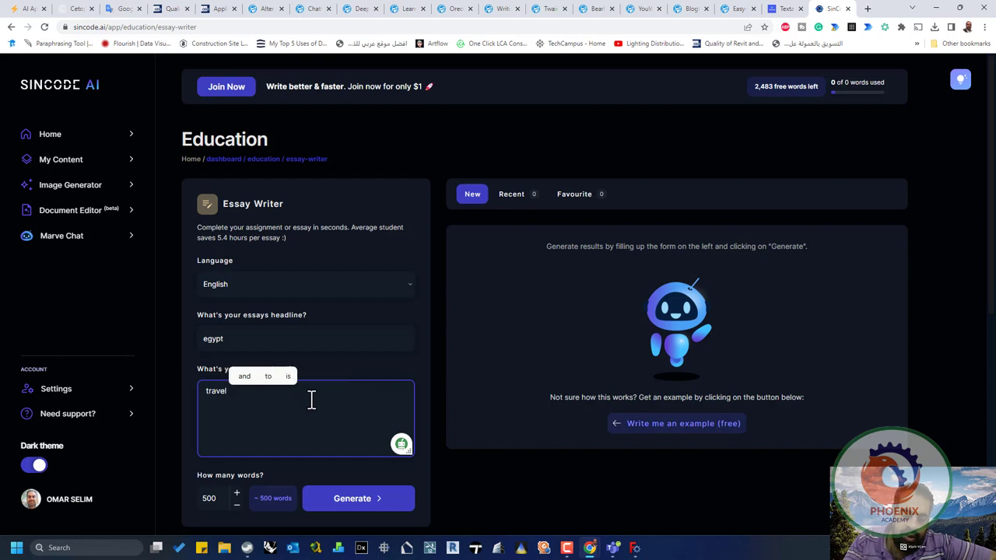
type("into ")
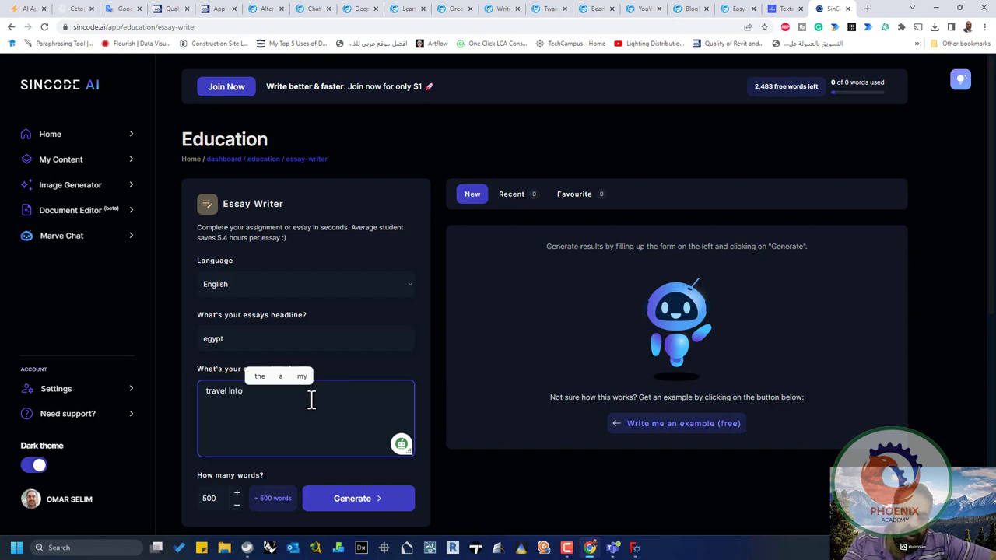
type("egypt")
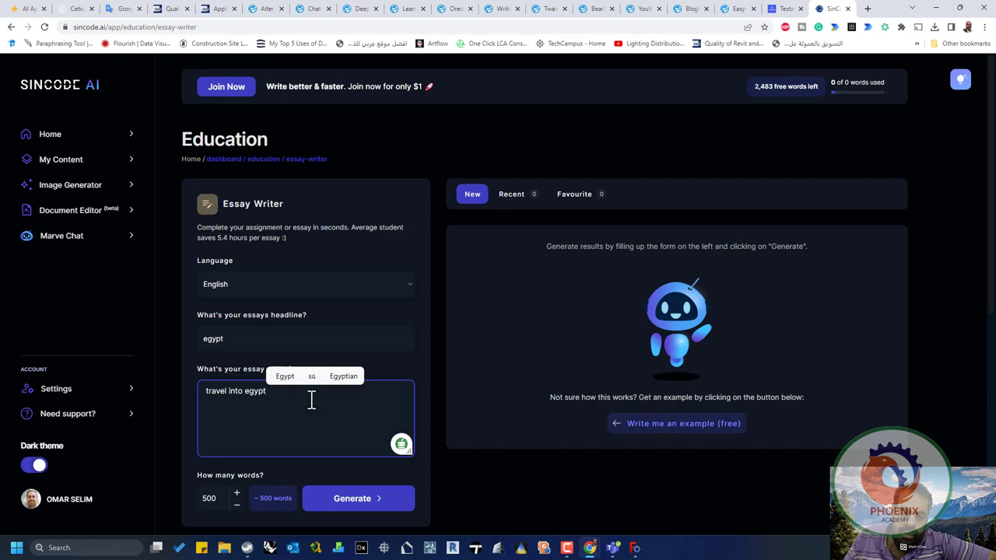
left_click(351, 498)
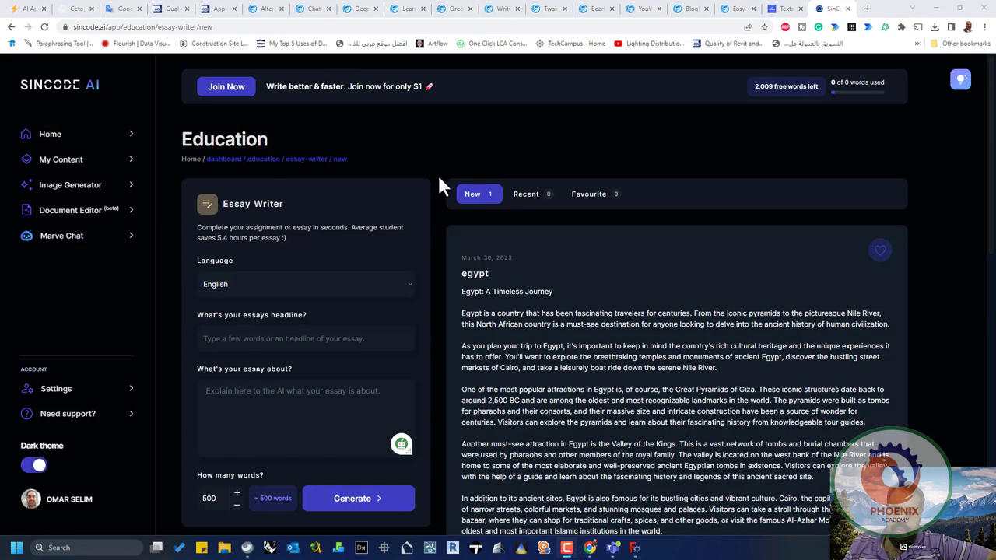
scroll(496, 245, "down", 4)
scroll(541, 288, "down", 4)
scroll(541, 288, "up", 8)
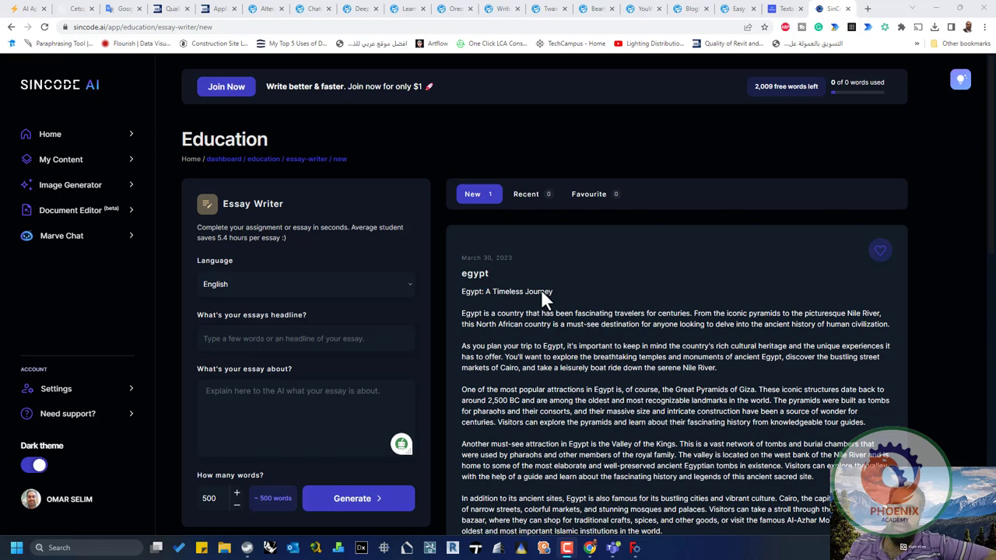
- Return to the dashboard and look through the recently generated items in My Content
left_click(215, 160)
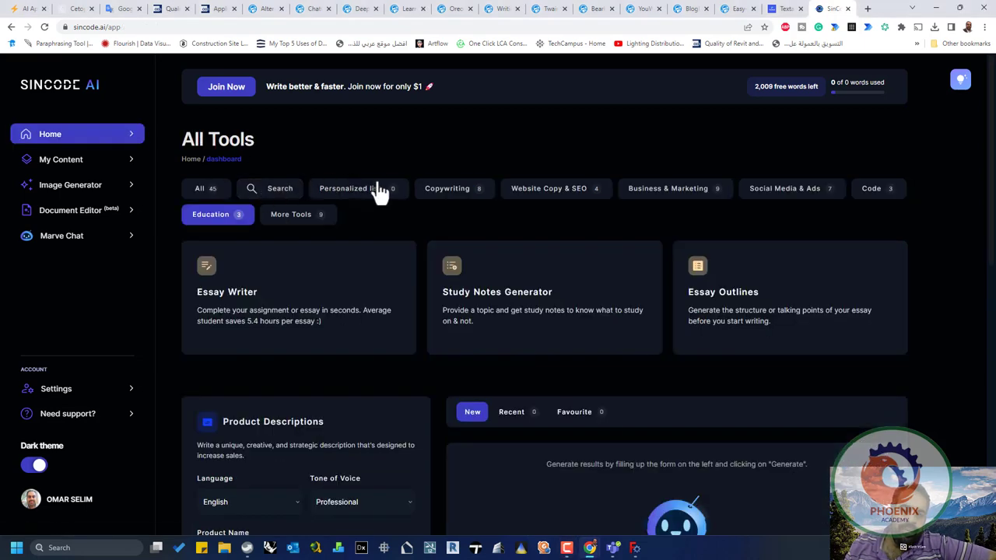
left_click(34, 163)
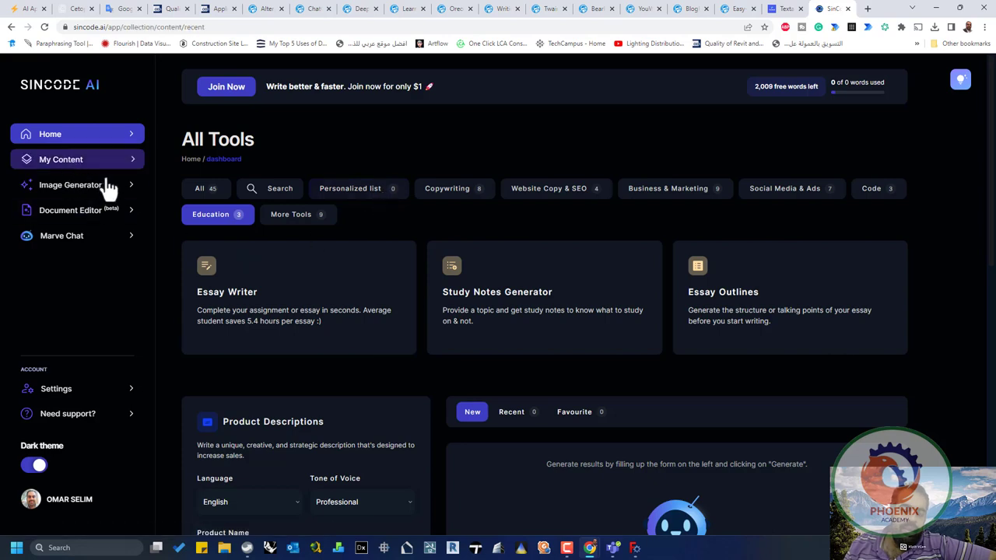
scroll(423, 360, "down", 5)
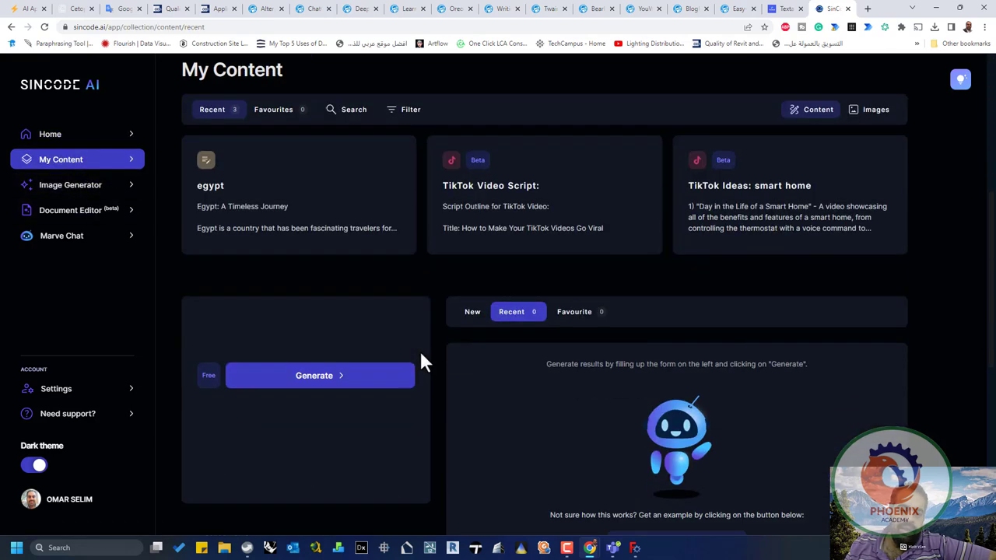
scroll(420, 354, "down", 3)
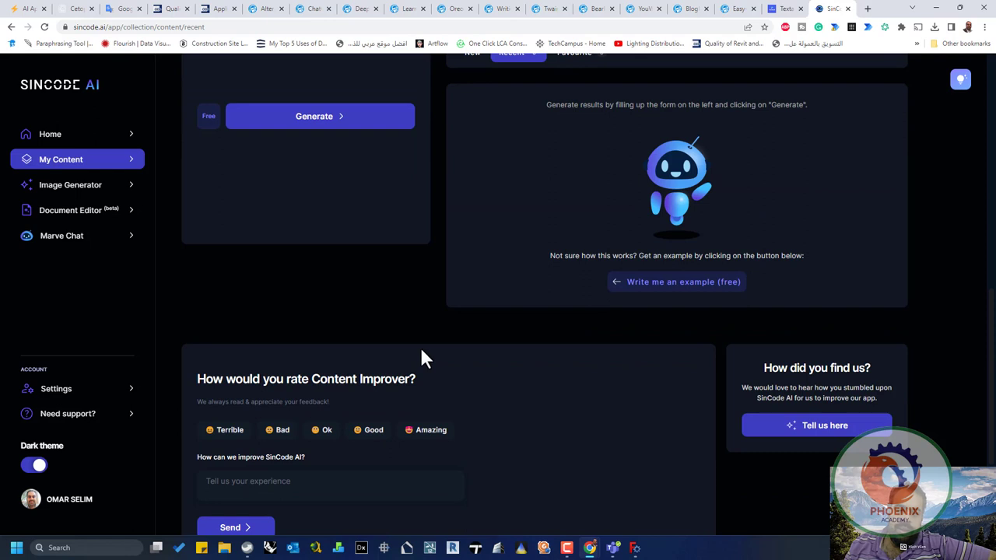
scroll(409, 350, "up", 2)
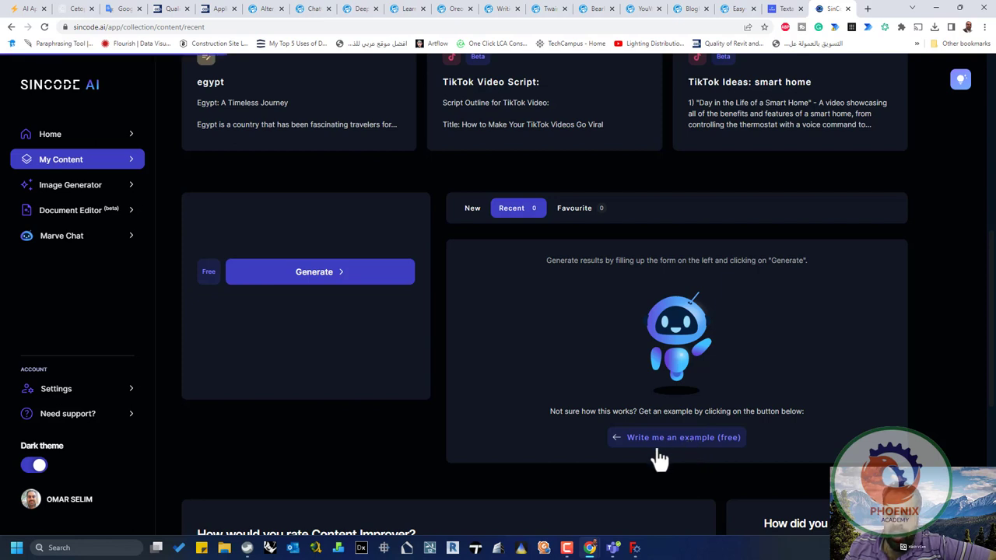
- Generate a free result on the My Content page and open the Image Generator
left_click(257, 281)
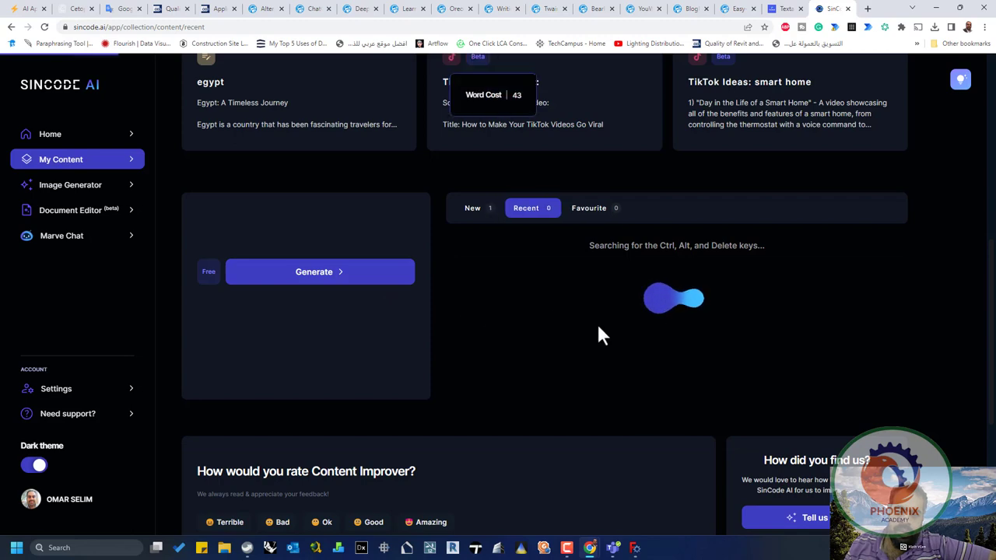
scroll(451, 264, "up", 1)
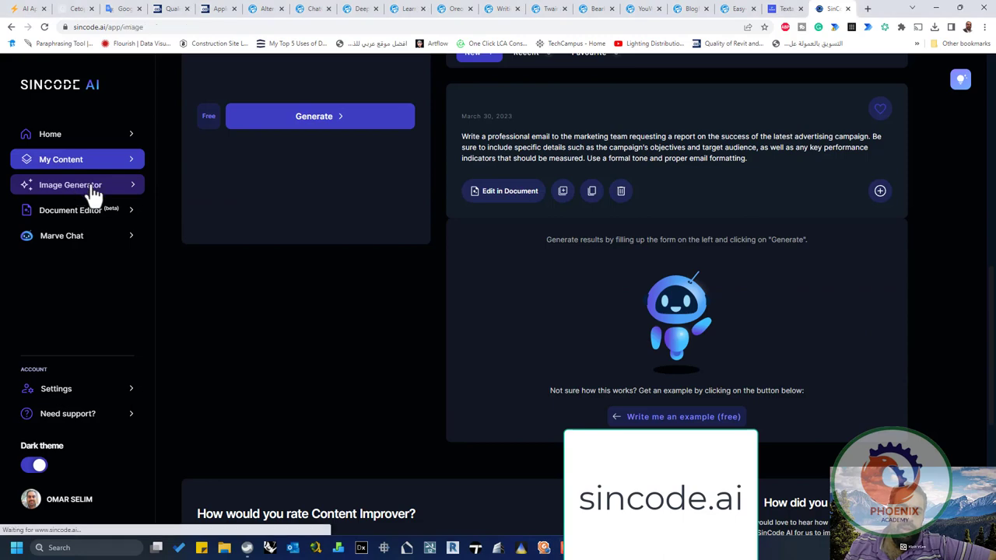
left_click(92, 193)
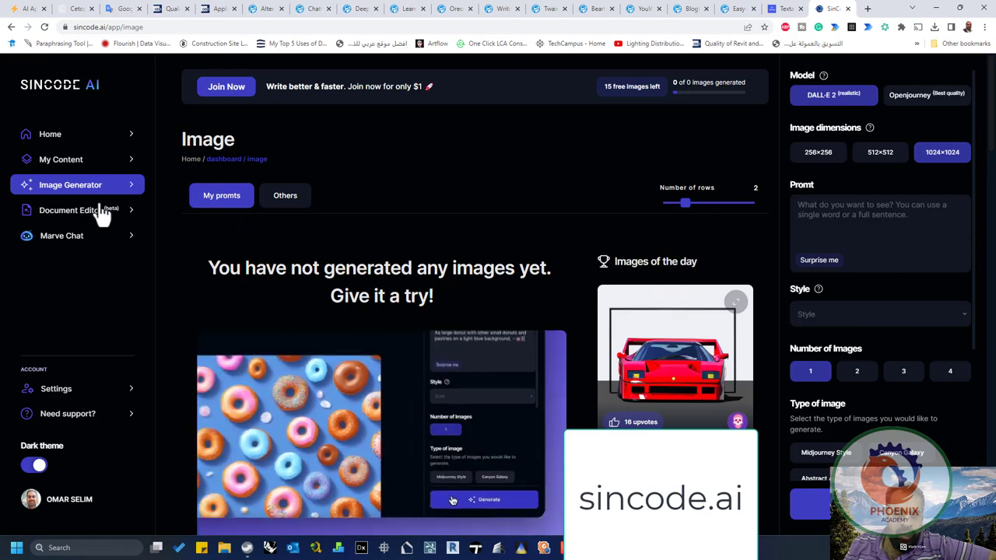
- Enter "cats swimming" as the image prompt and generate a single image twice with the DALL-E 2 model
left_click(833, 215)
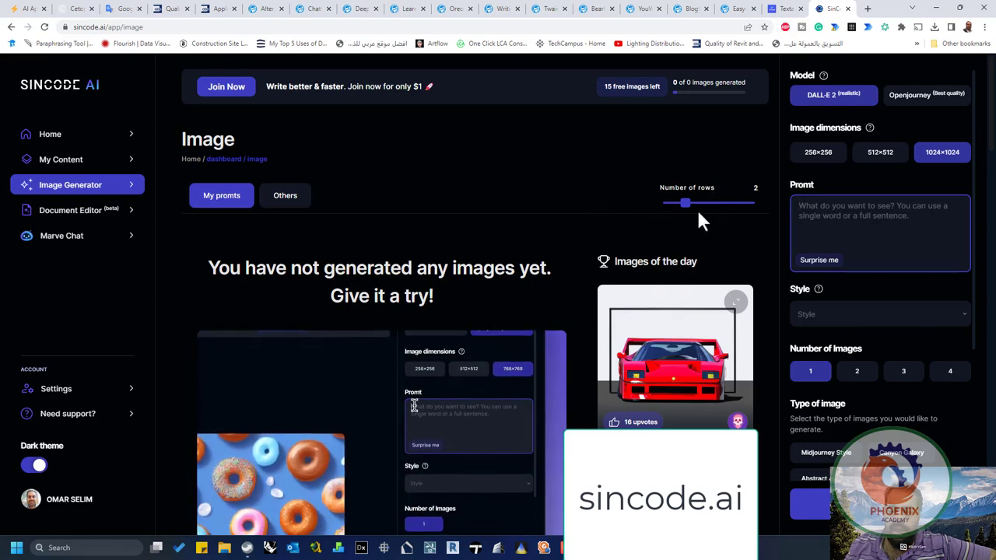
type("ca")
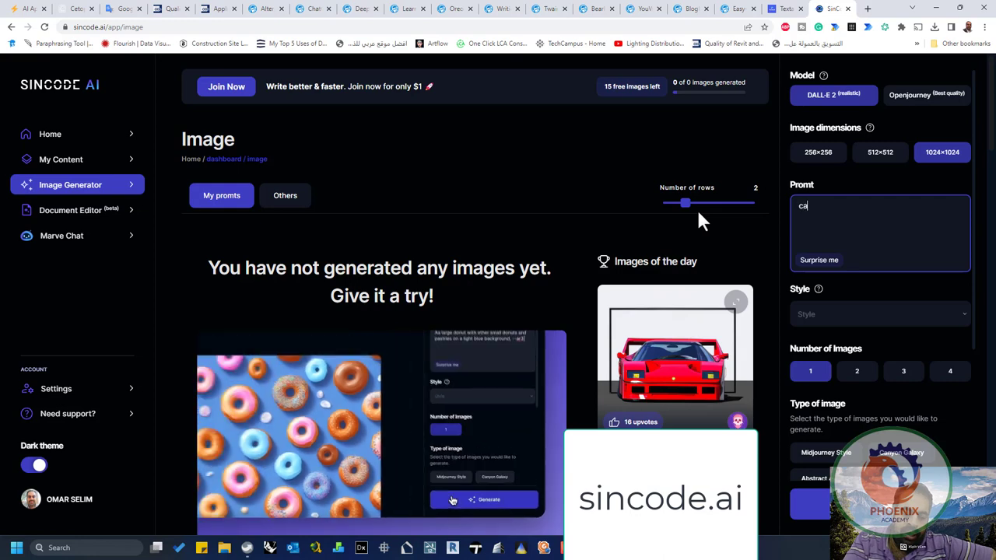
type("ts sw")
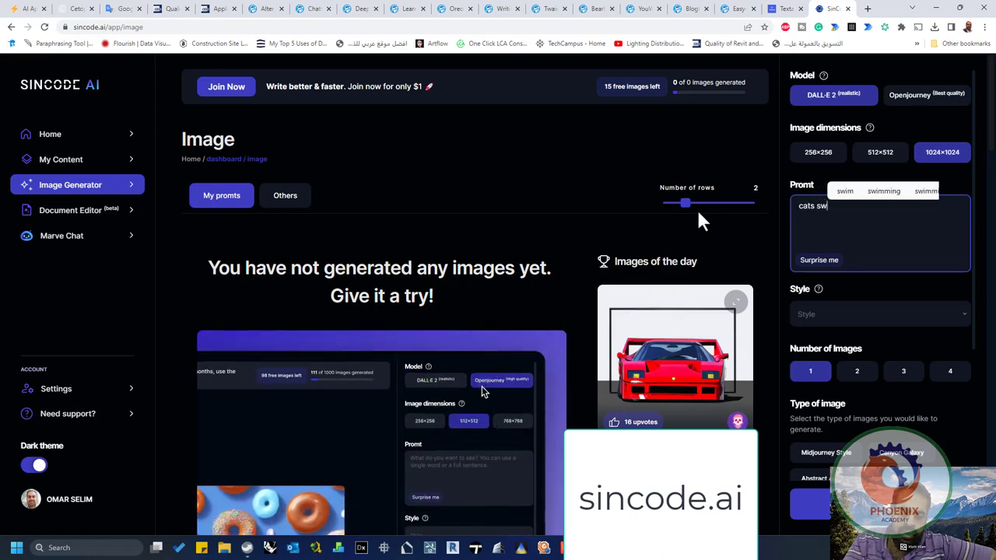
type("imming")
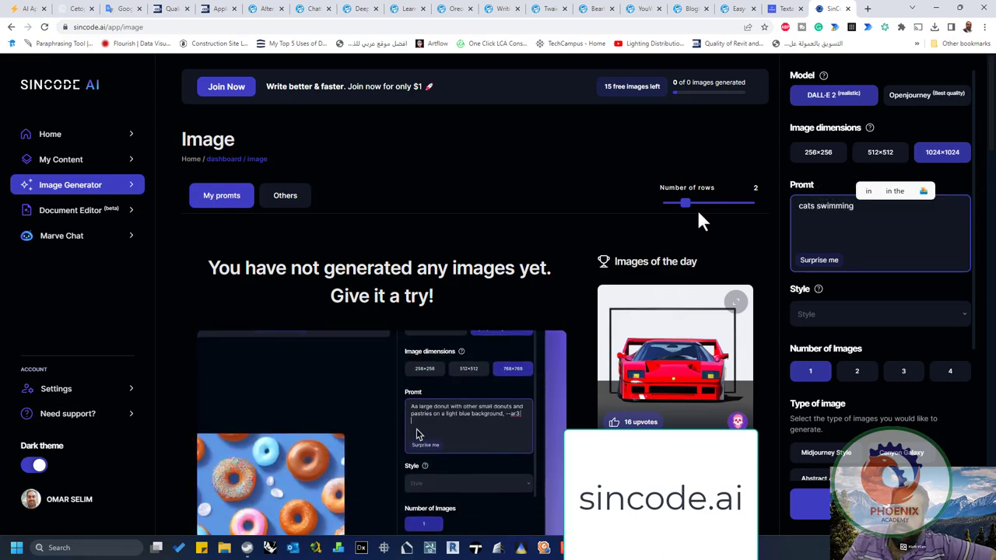
left_click(810, 505)
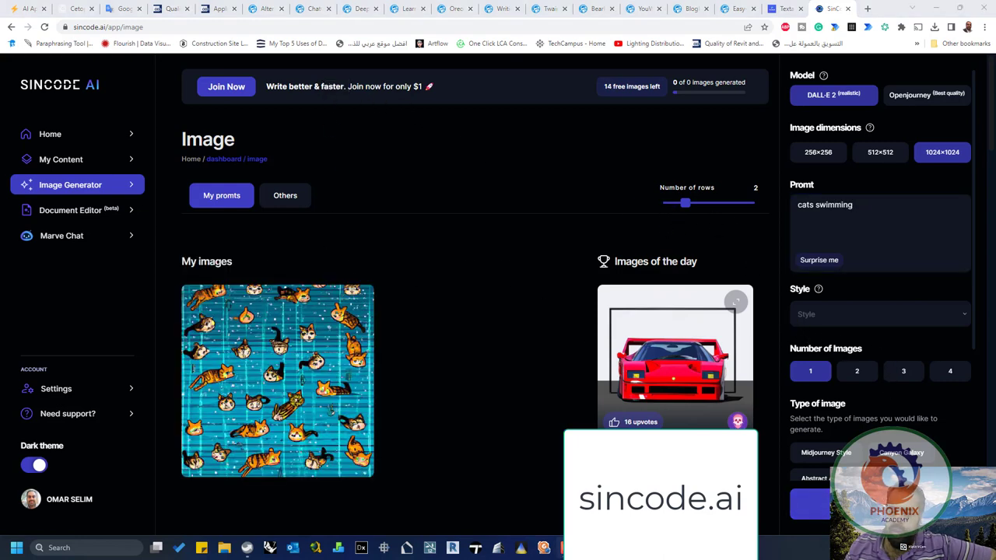
left_click(813, 505)
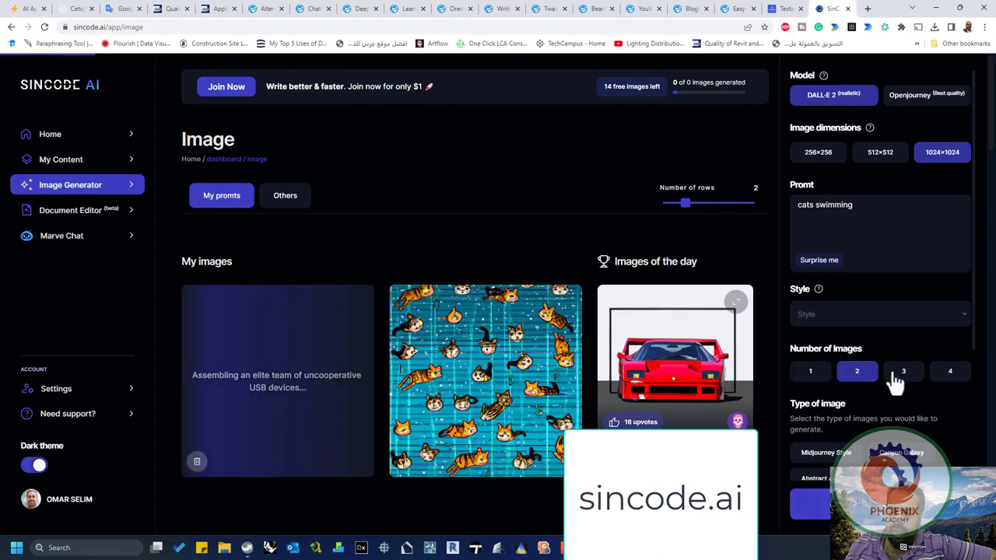
- Set the number of images to 4 and the style to Unreal engine 5, and generate the "cats swimming" prompt again
left_click(945, 372)
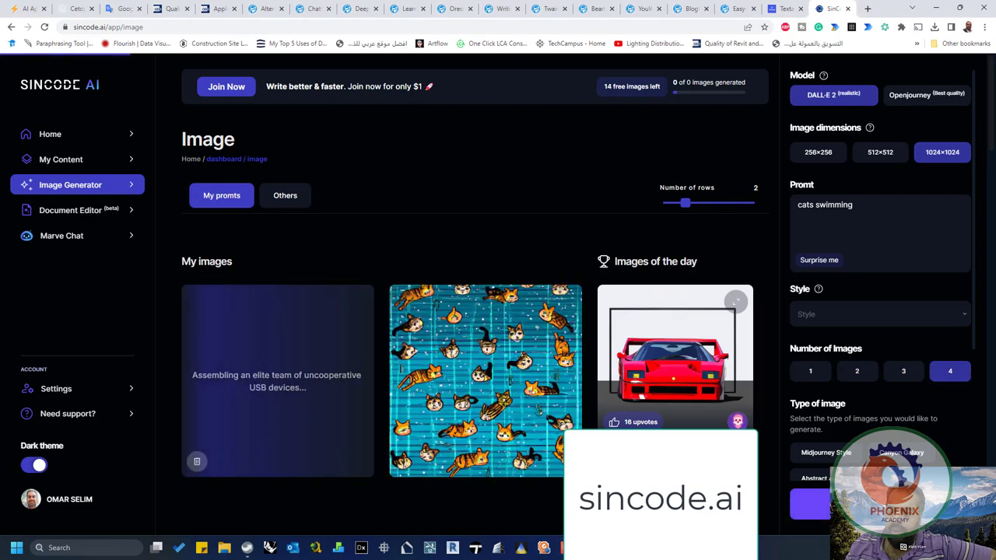
left_click(941, 310)
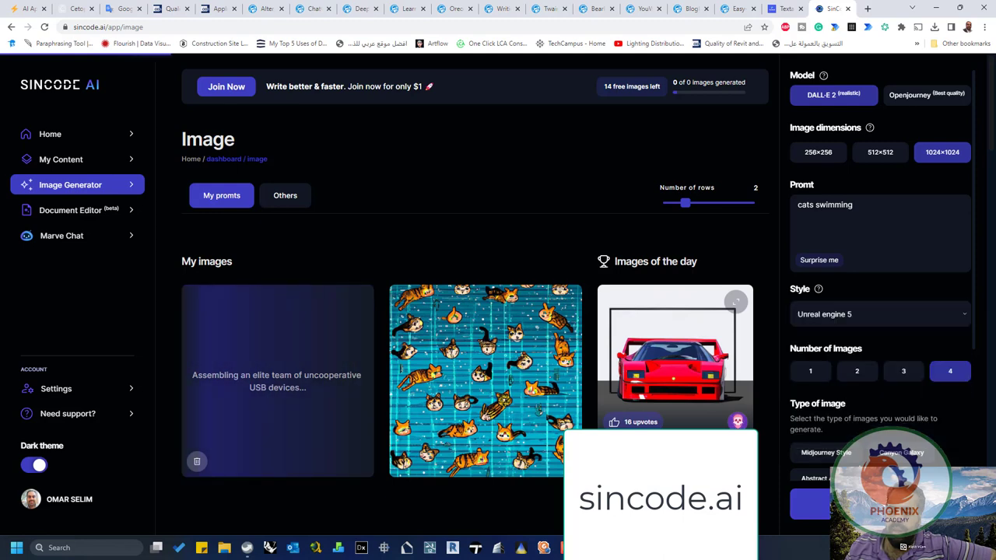
left_click(845, 387)
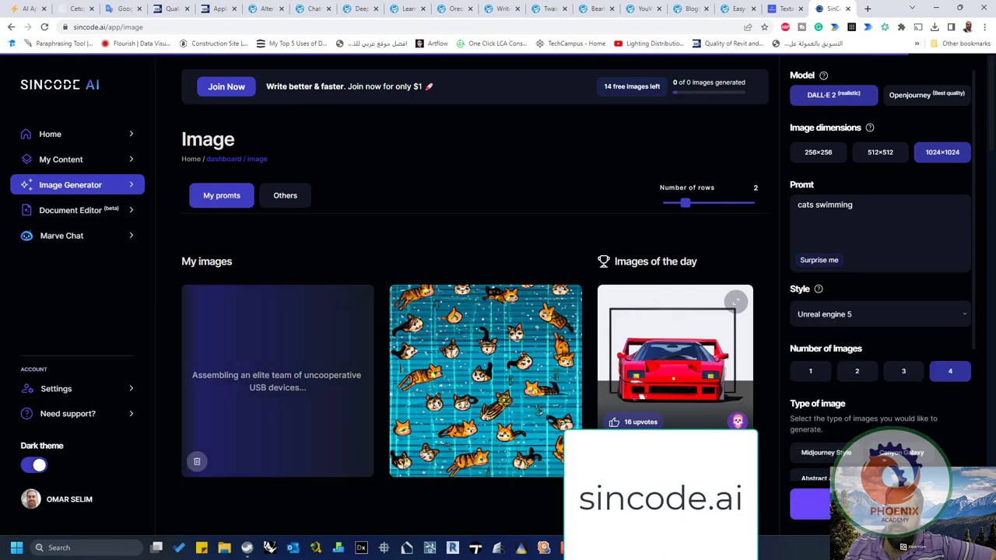
mouse_move(452, 394)
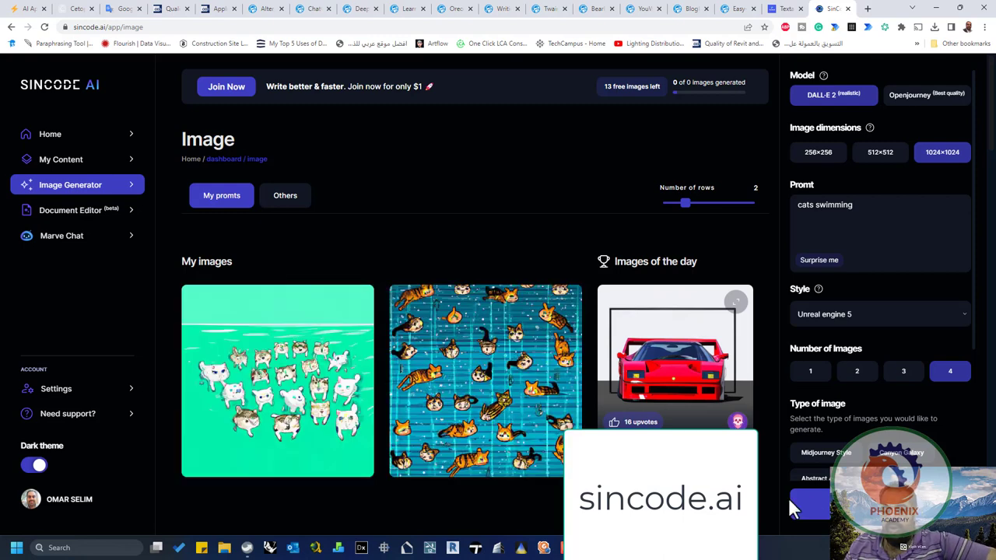
left_click(809, 505)
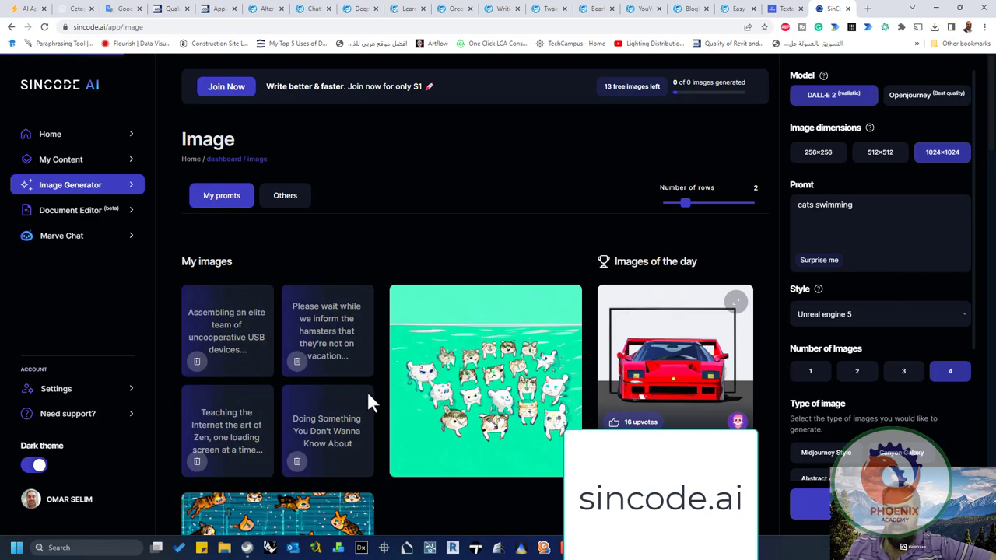
mouse_move(438, 364)
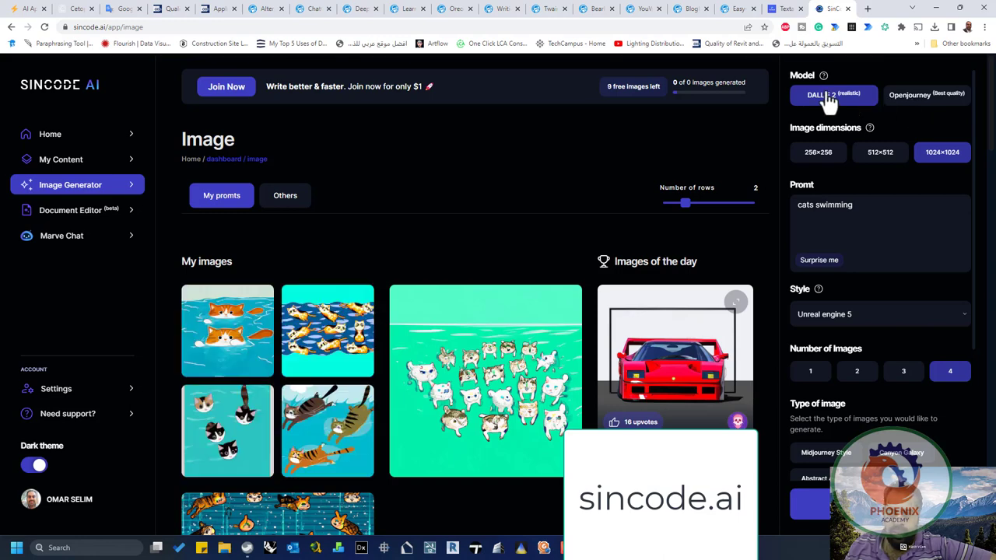
- Switch the model to Openjourney and generate four "cats swimming" images with the Abstract Art image type
left_click(918, 100)
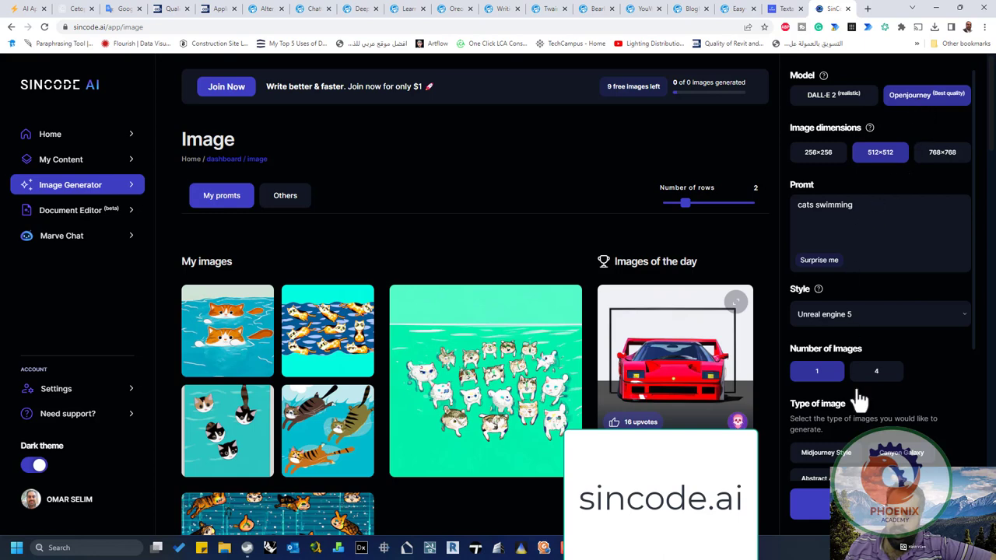
left_click(877, 374)
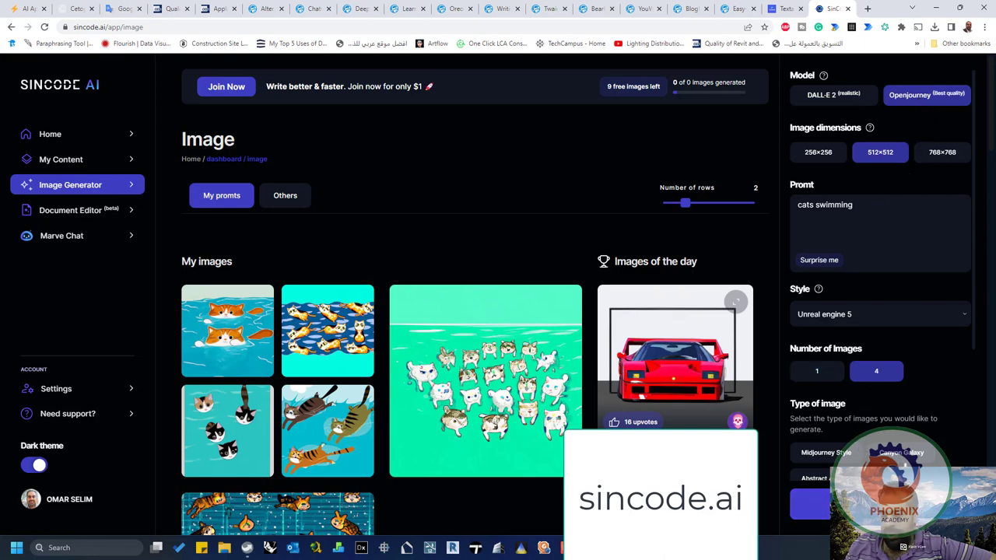
scroll(879, 350, "down", 1)
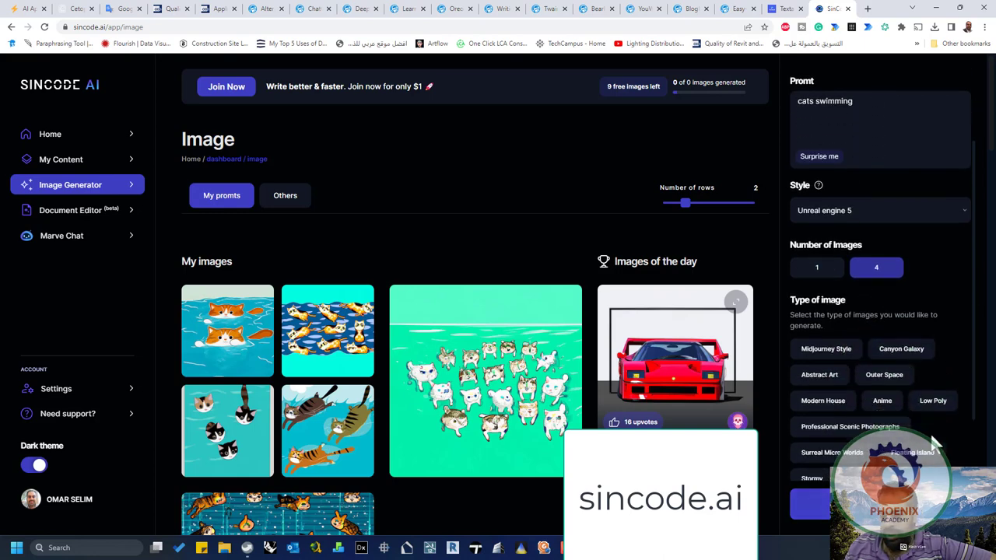
left_click(832, 381)
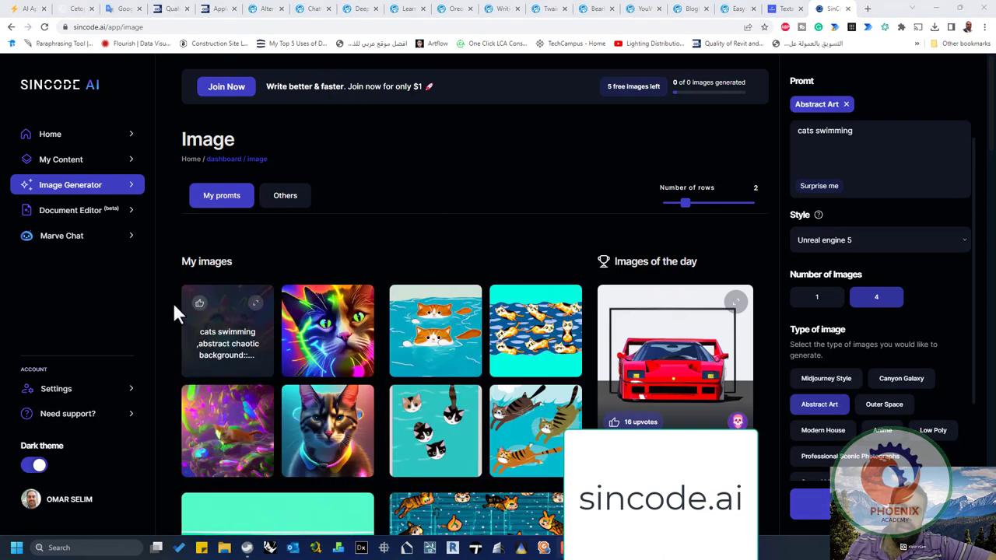
- Open the Document Editor and have Write with AI generate a blog text about "search for jobs"
left_click(98, 220)
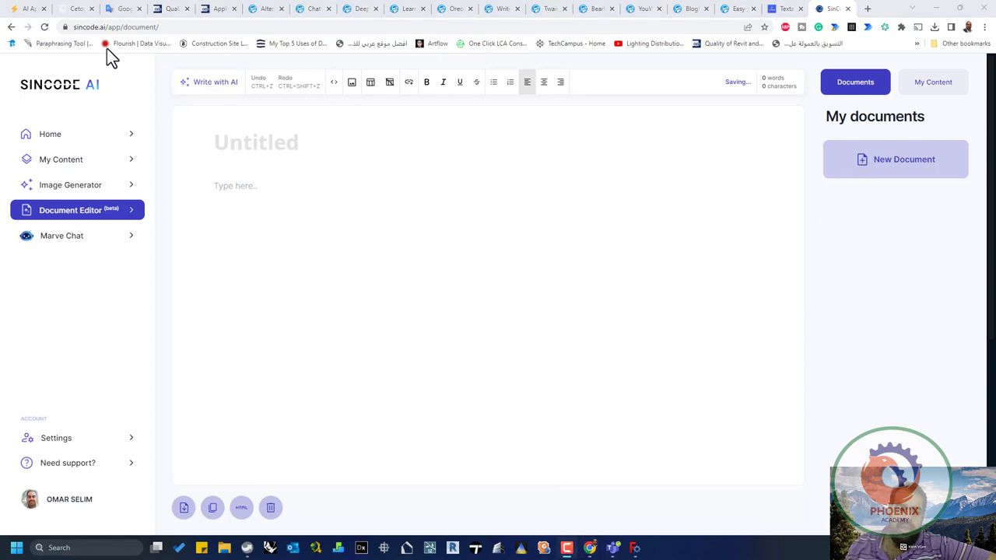
left_click(221, 88)
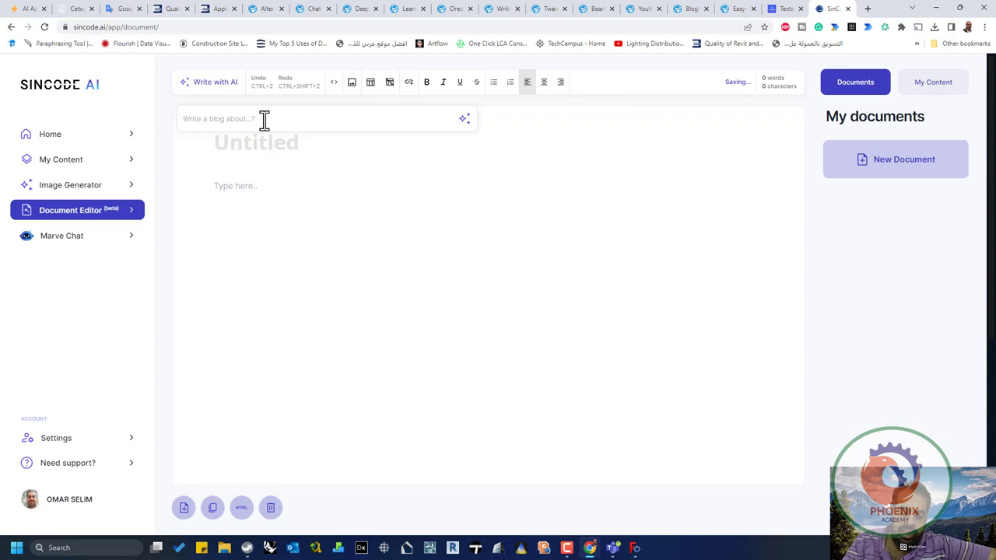
type("search ")
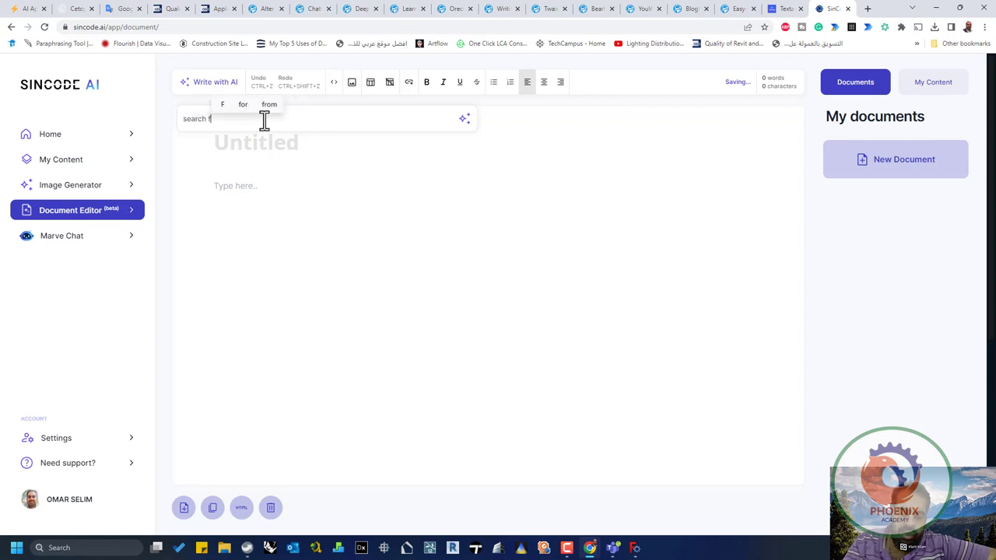
type("for jobs")
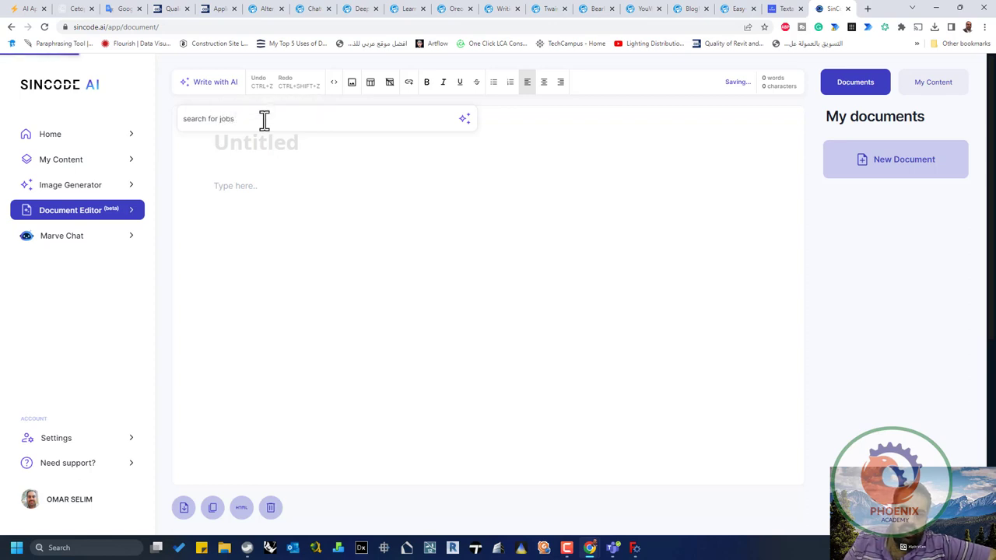
key("Return")
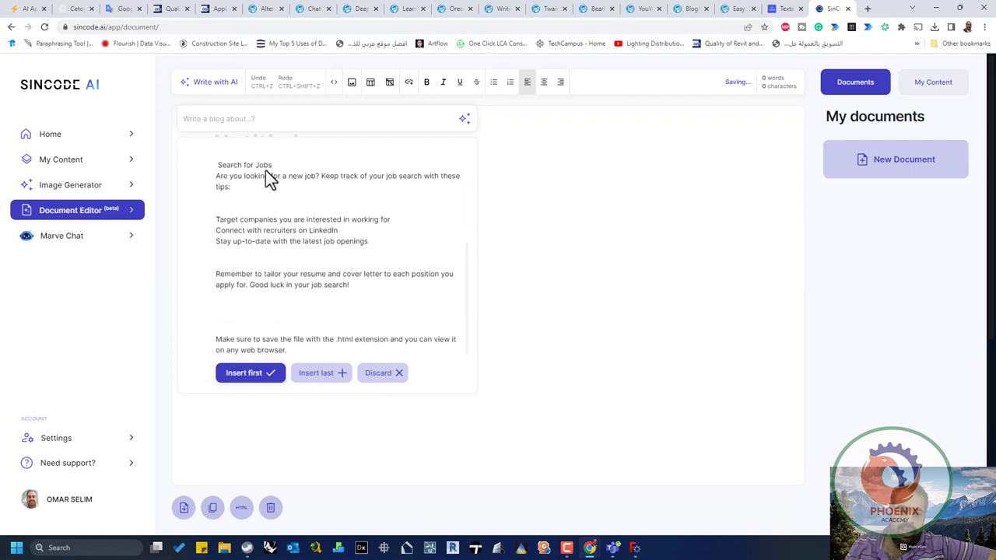
- Open Marve Chat and ask "ما هي اقدم الحضارات"
left_click(91, 239)
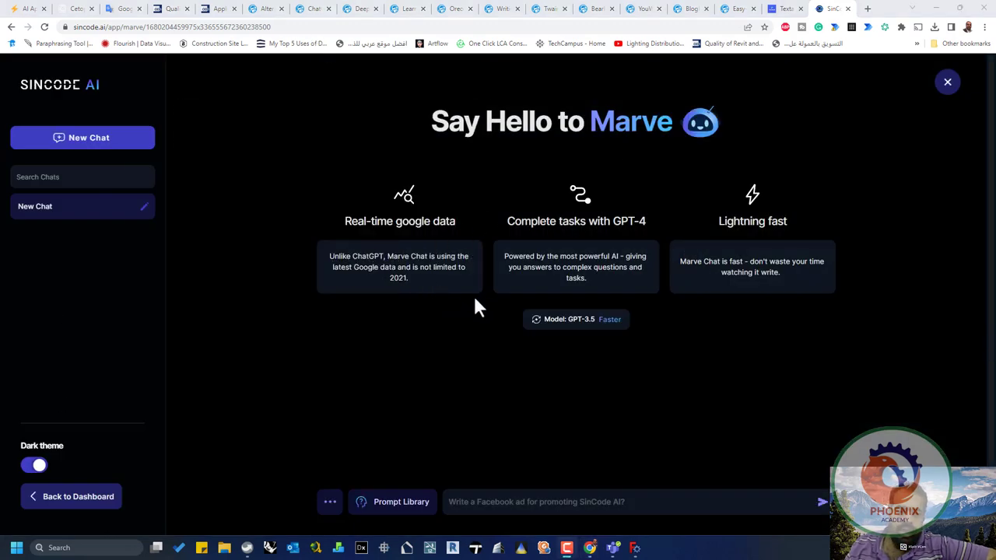
left_click(495, 502)
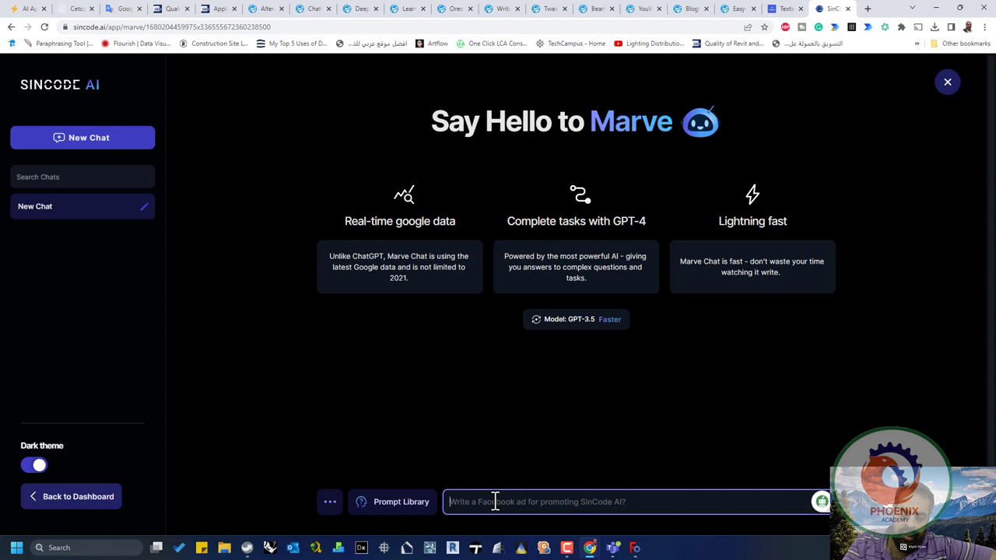
type("4")
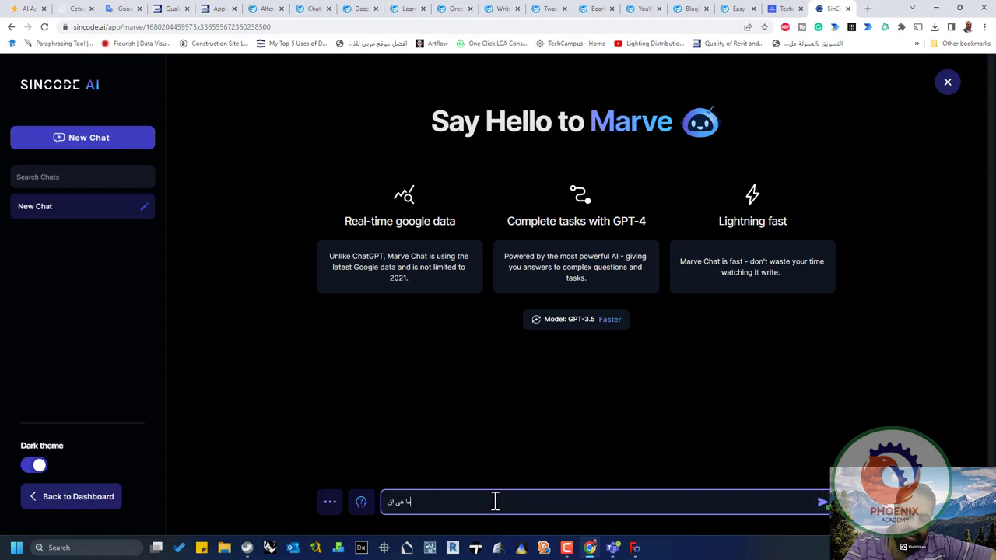
type("ا هي اقدم الحضارات")
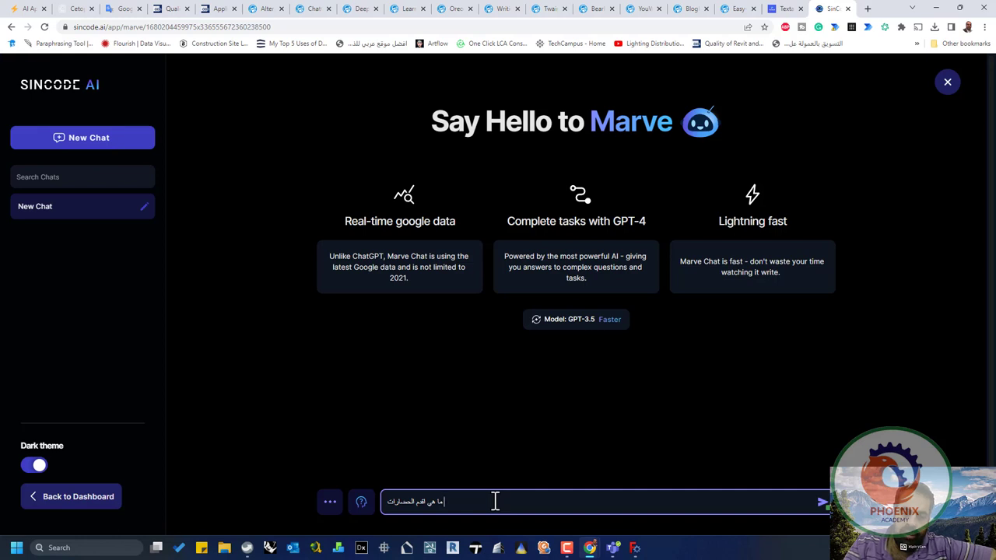
key("Return")
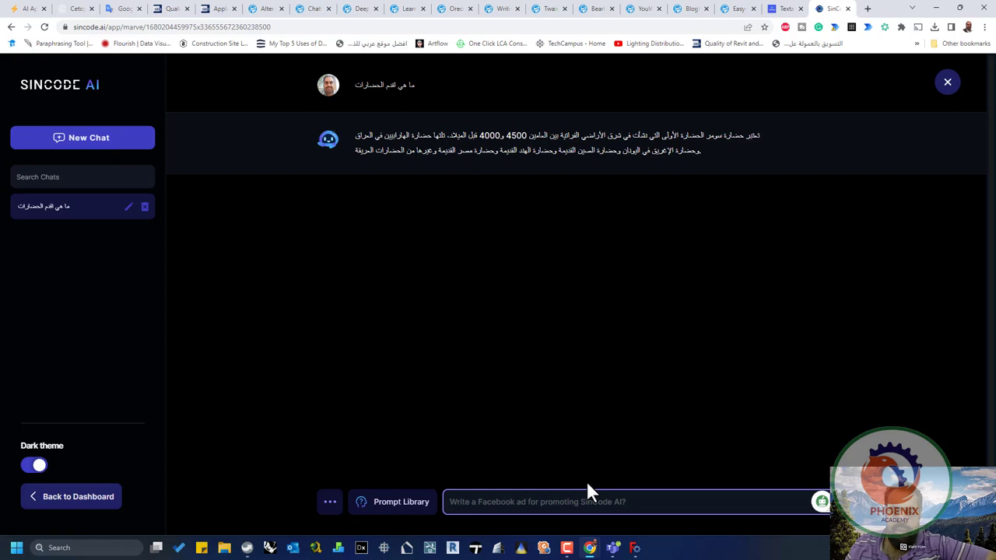
- Switch the chat's AI model to GPT-4 and resend a copy of the earlier question about the oldest civilizations
left_click(330, 502)
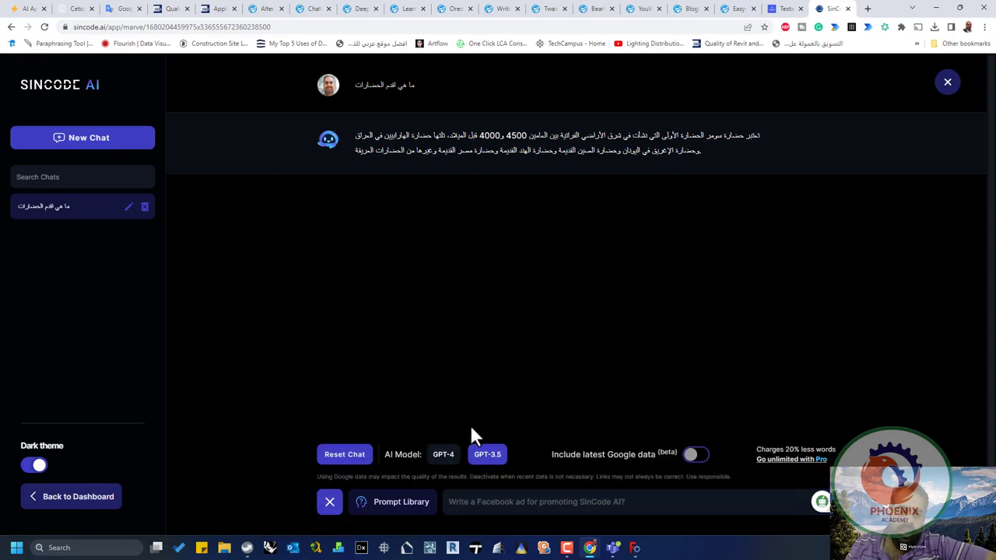
left_click(441, 459)
left_click(481, 502)
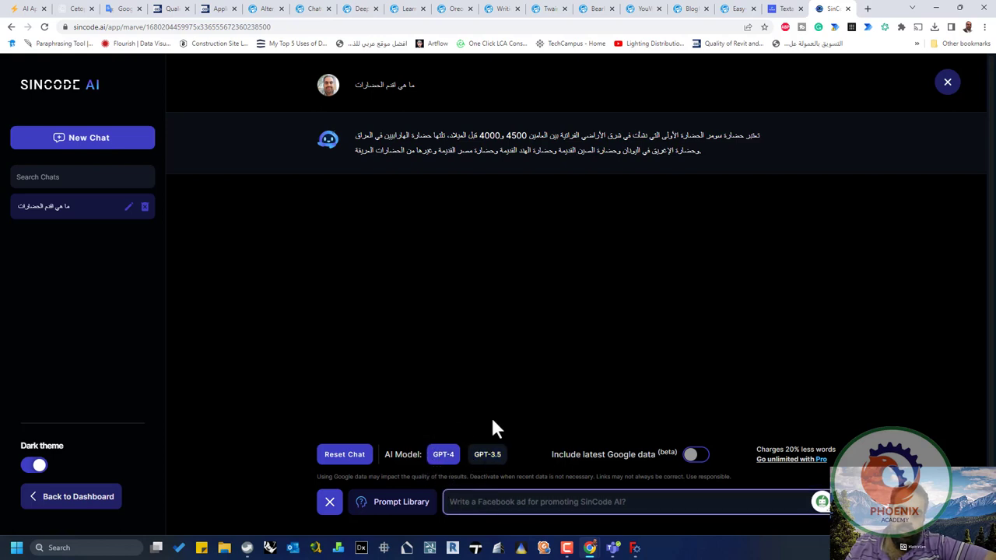
triple_click(370, 84)
key("ctrl+c")
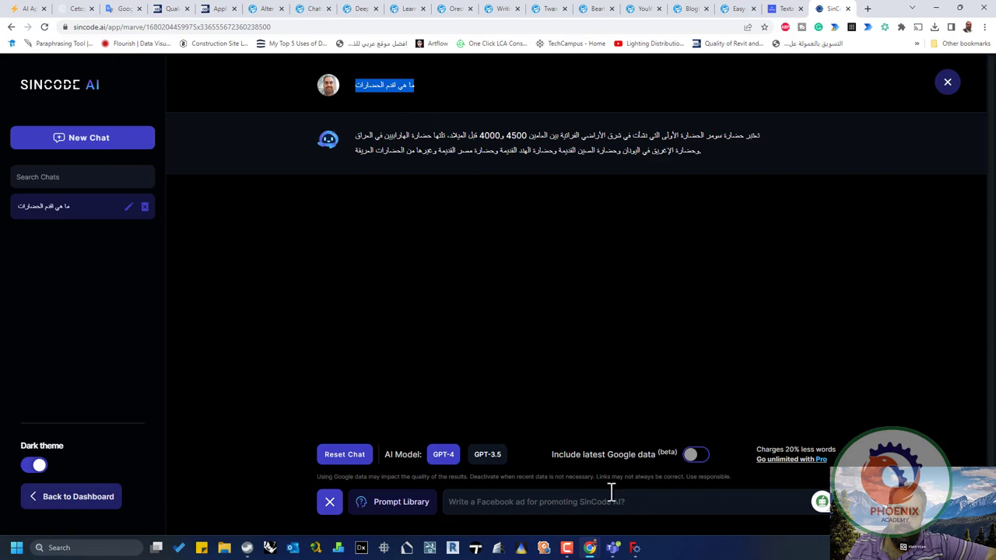
left_click(549, 498)
key("ctrl+v")
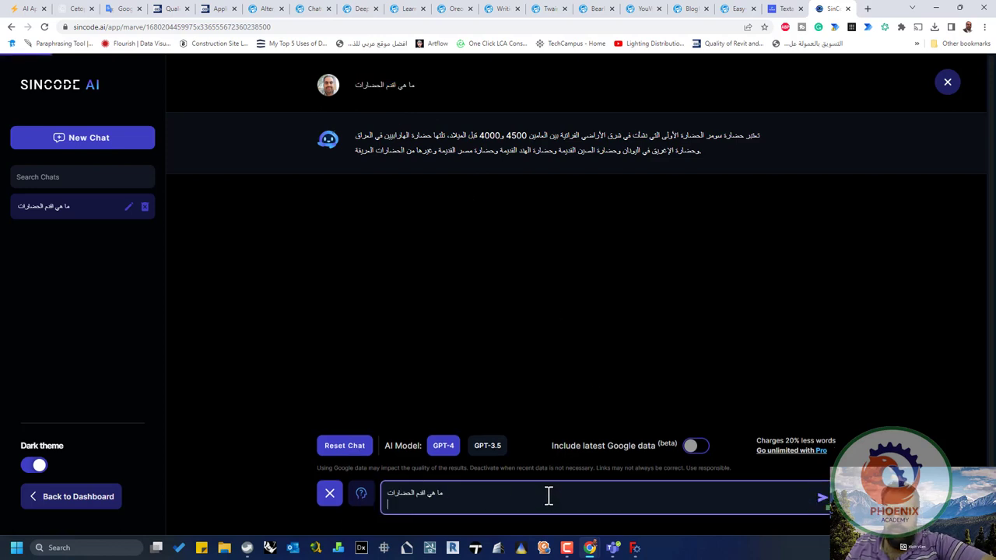
key("Return")
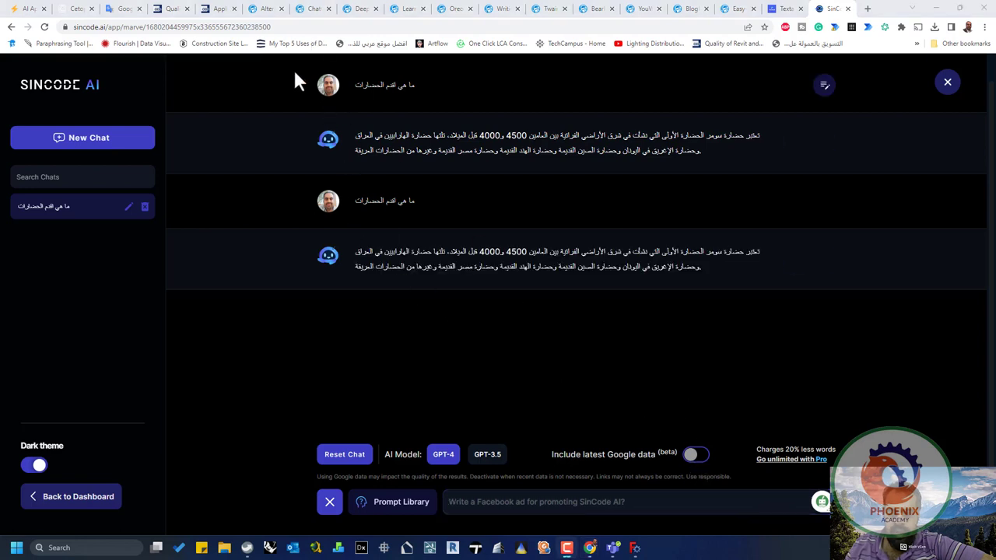
- Ask Marve Chat "ما افضل الاطعمة الصحية" with the GPT-4 model
left_click(509, 505)
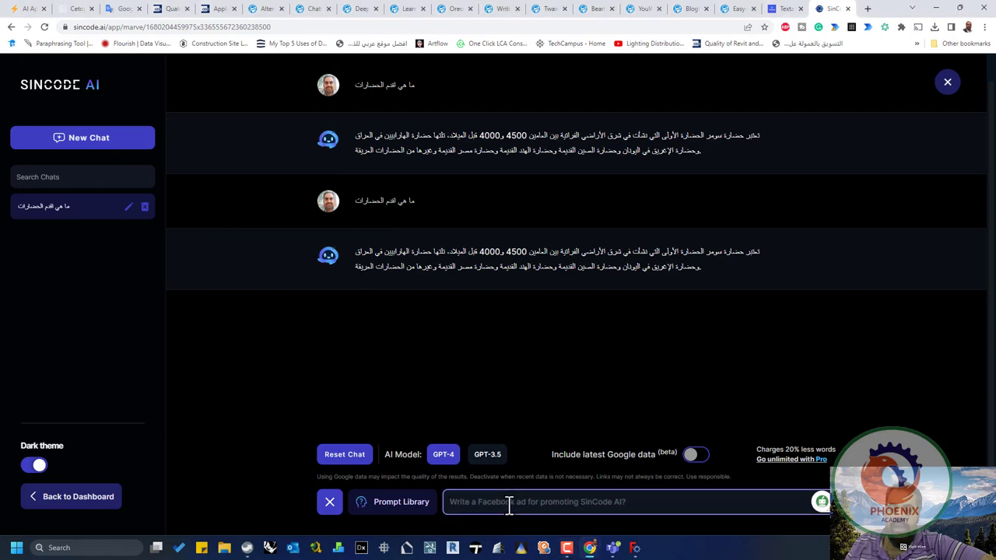
type("م")
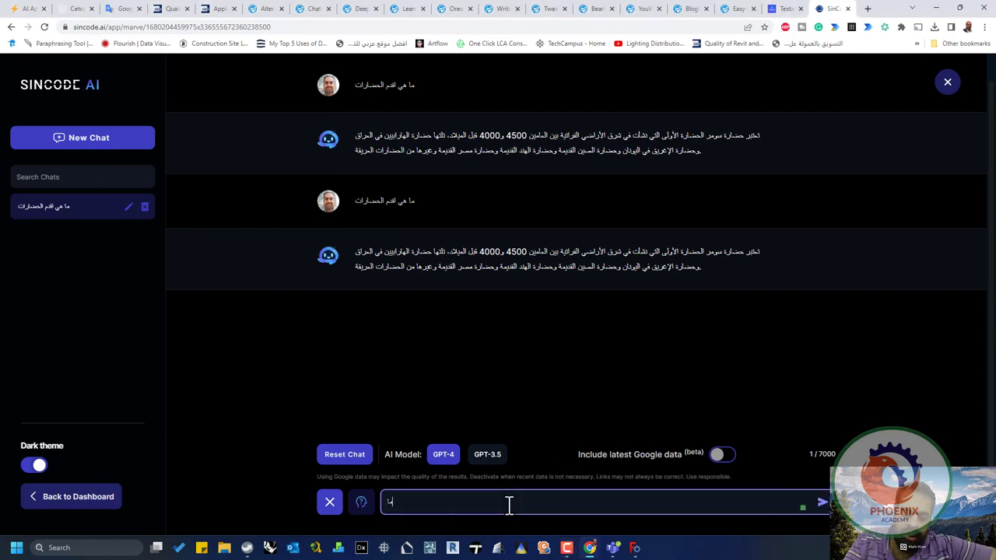
type("ا افضل")
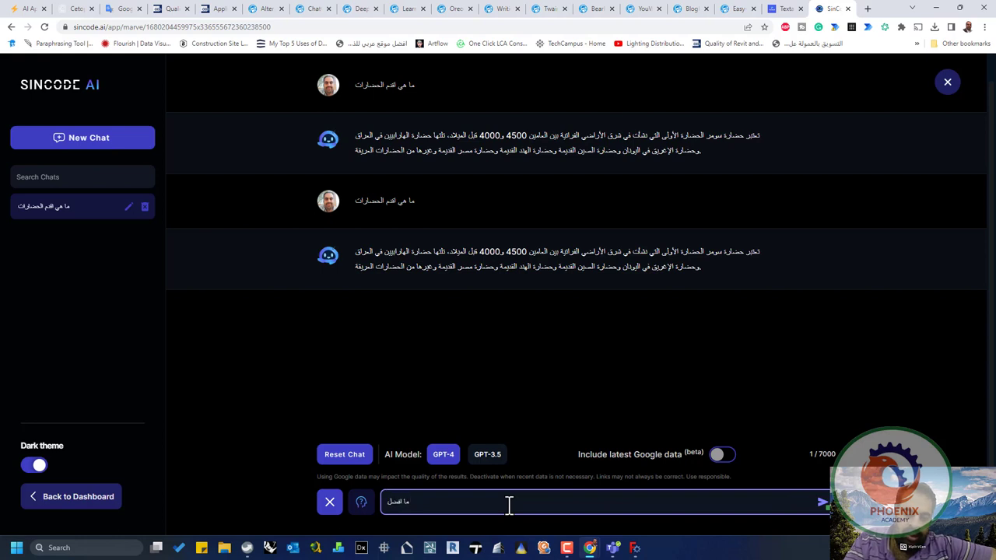
type(" الاطعمة ا")
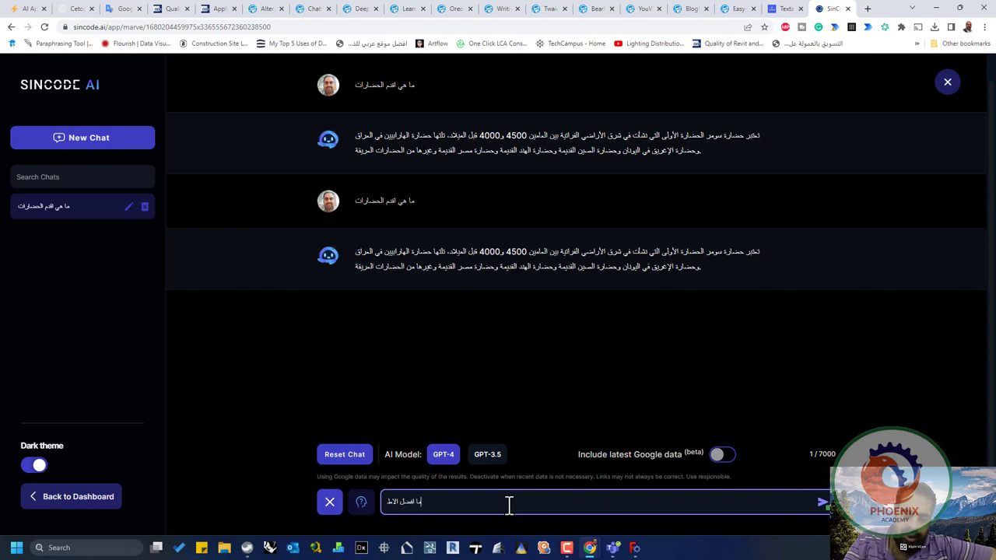
type("لصحية")
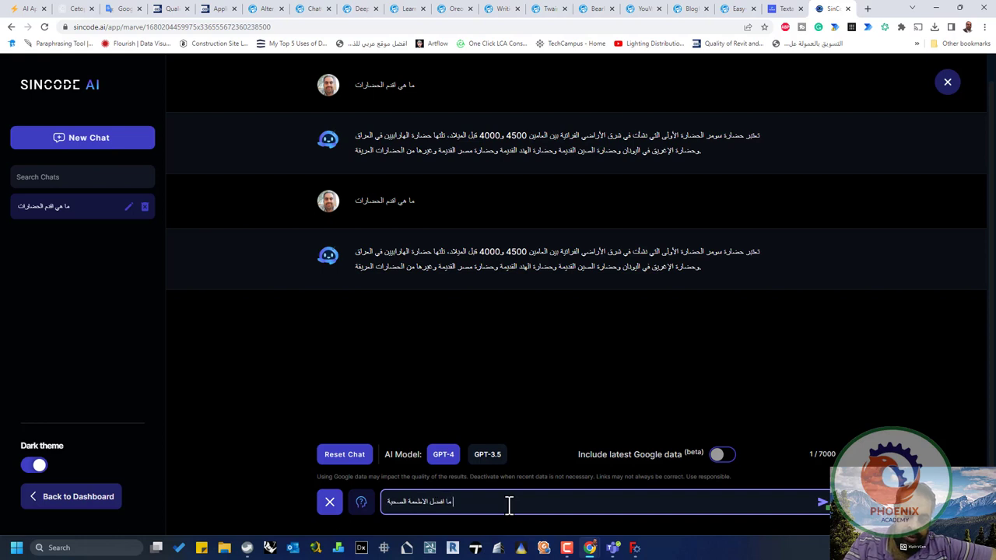
key("Return")
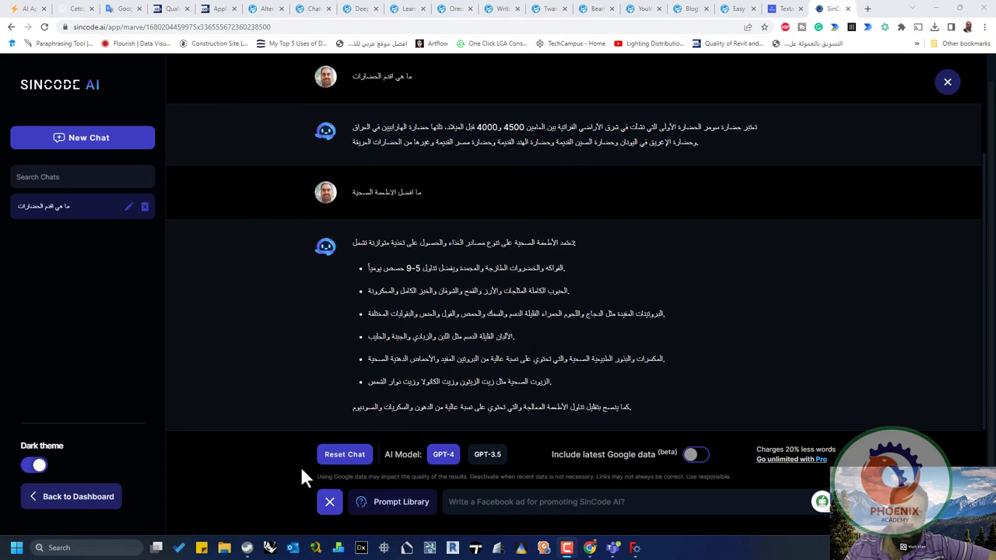
- Turn on the latest Google data option and resend a copy of the question about the best healthy foods
left_click(694, 454)
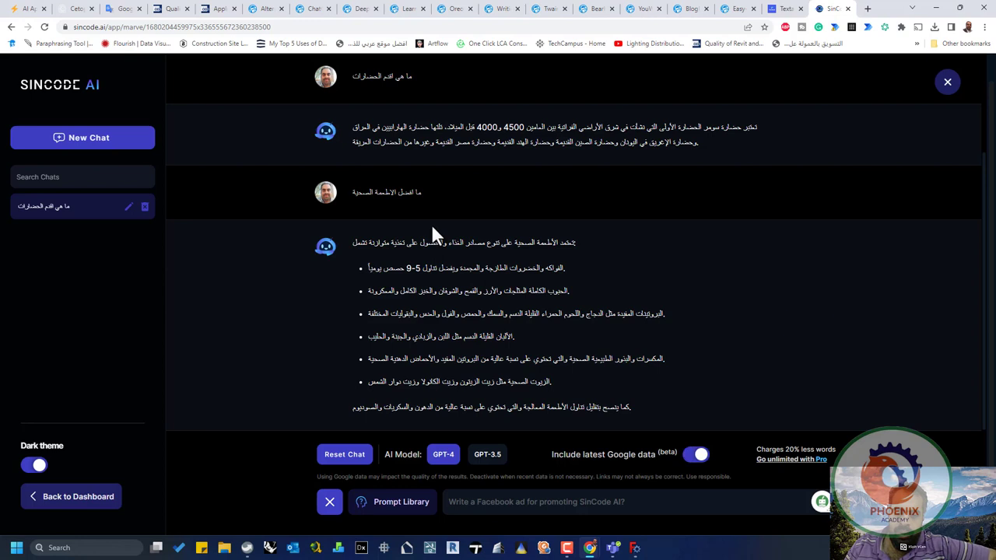
triple_click(394, 192)
key("ctrl+c")
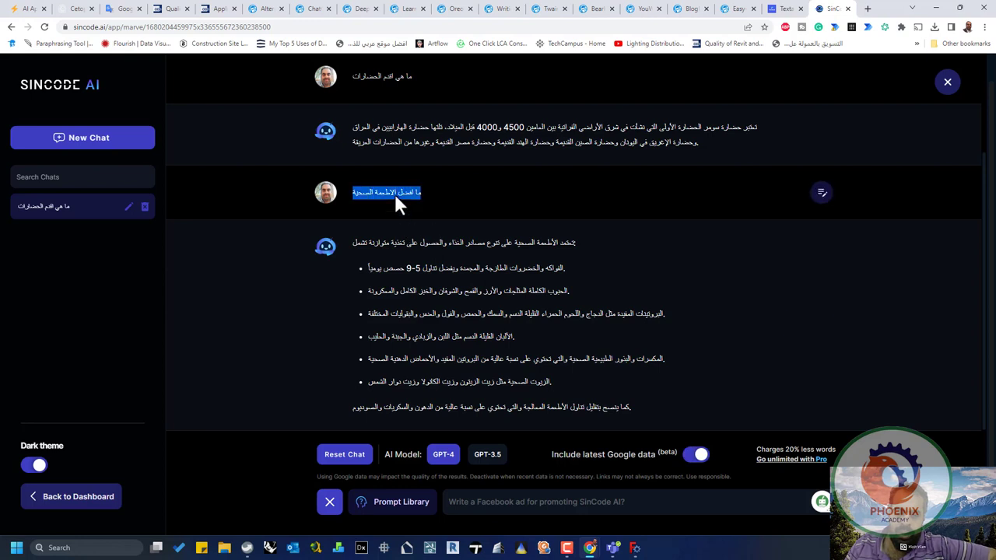
left_click(547, 502)
key("ctrl+v")
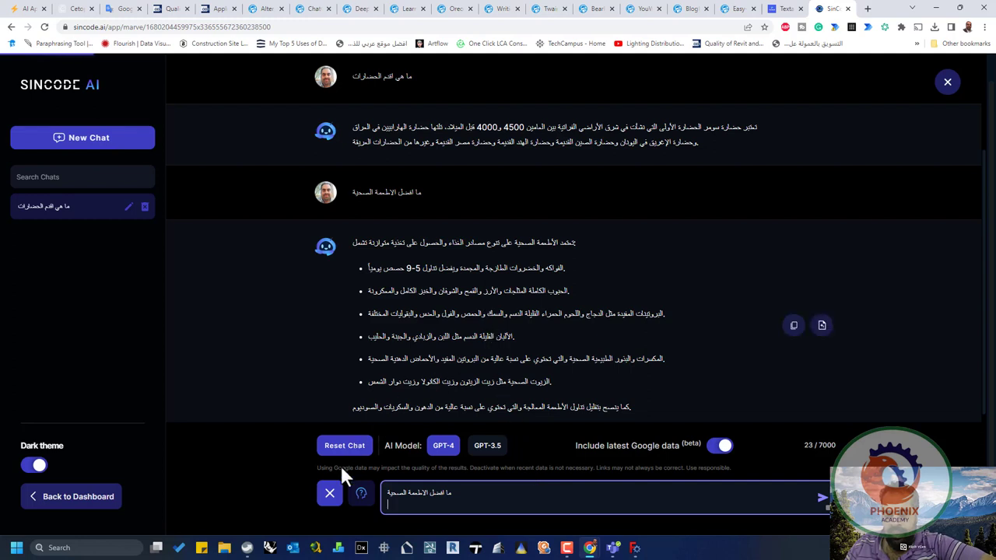
key("Return")
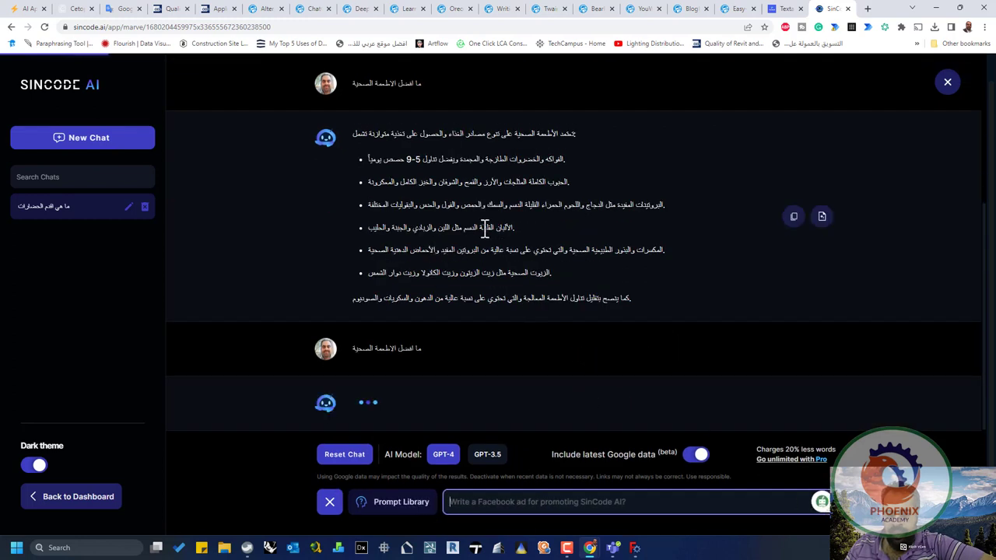